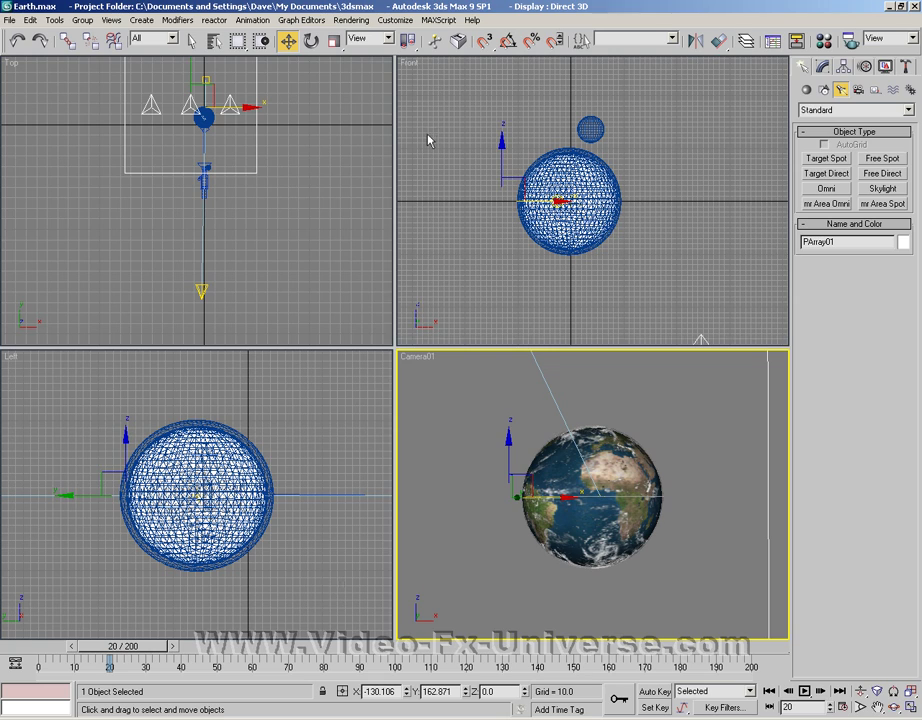
- Maximize the Front viewport and pan it so the globe sits nearer the centre
right_click(428, 140)
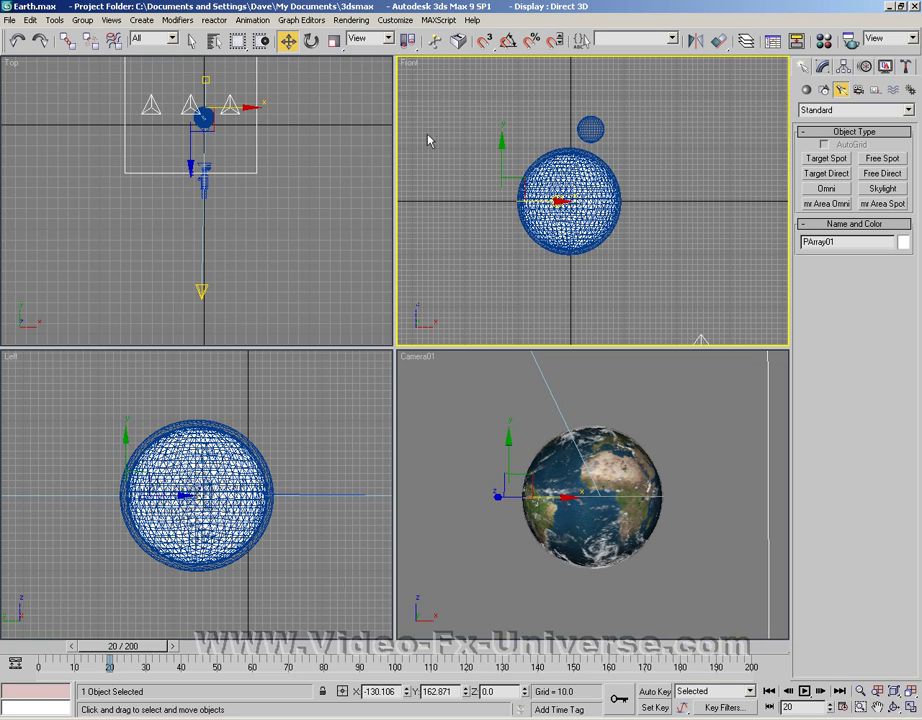
click(910, 706)
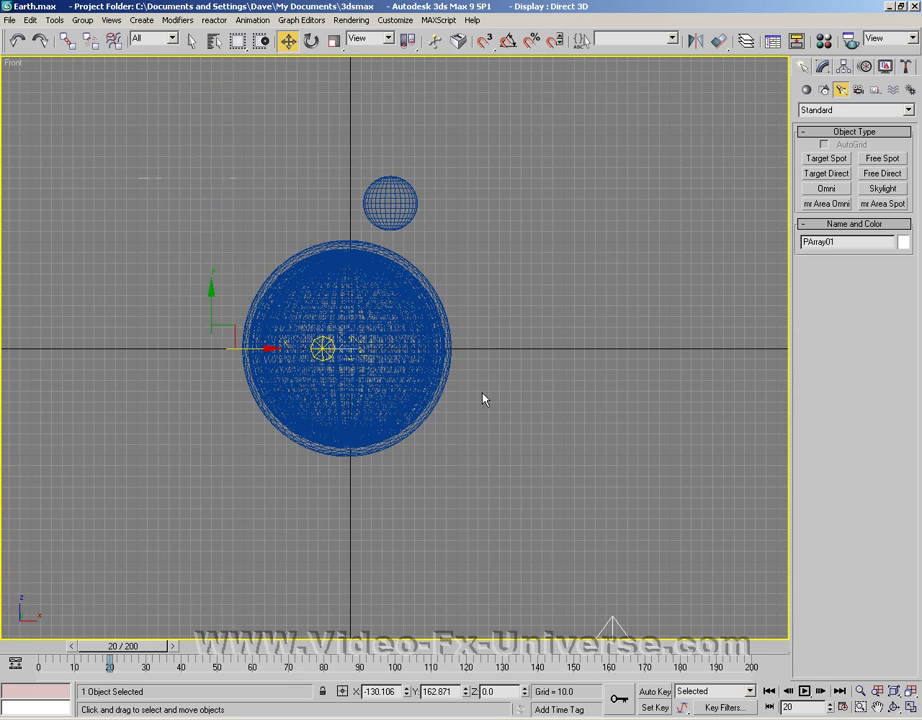
key(ctrl+p)
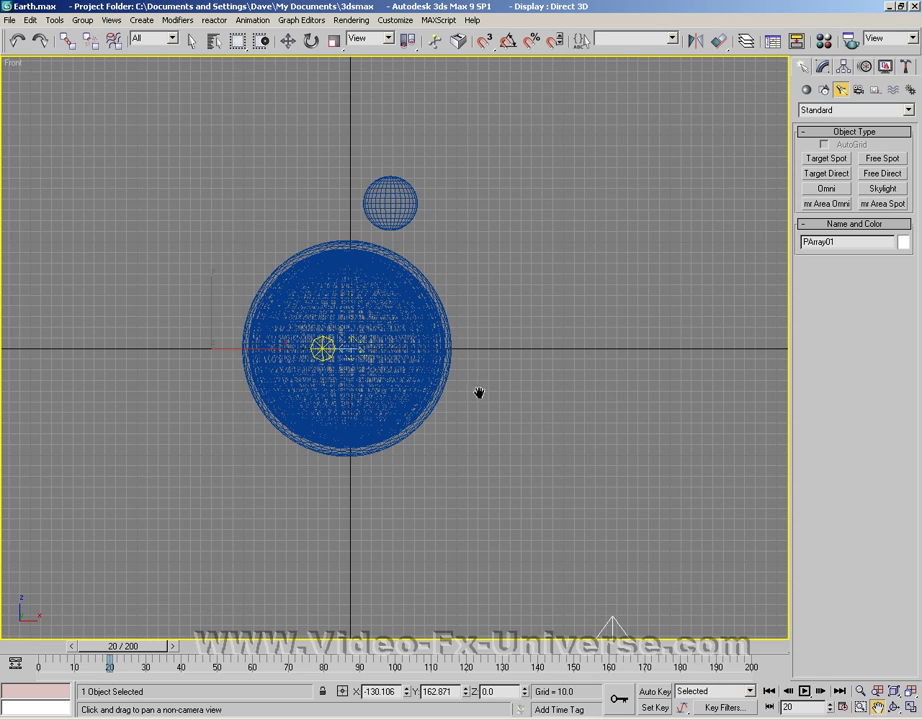
drag(479, 393, 530, 387)
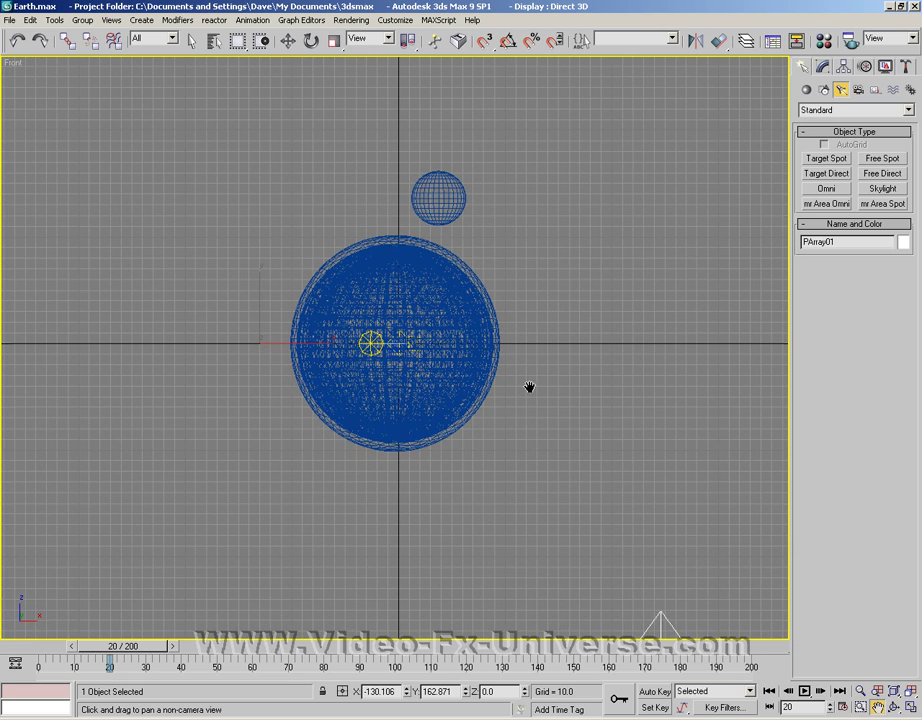
- Draw a Standard Primitives plane over the globe with 1 length segment and 1 width segment
click(807, 91)
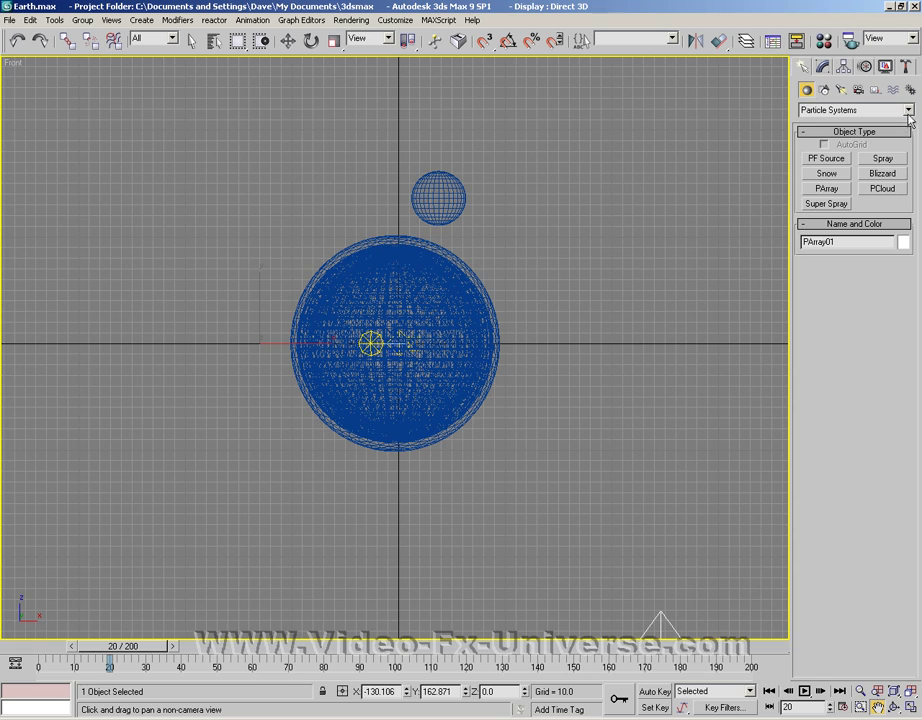
click(908, 112)
click(843, 116)
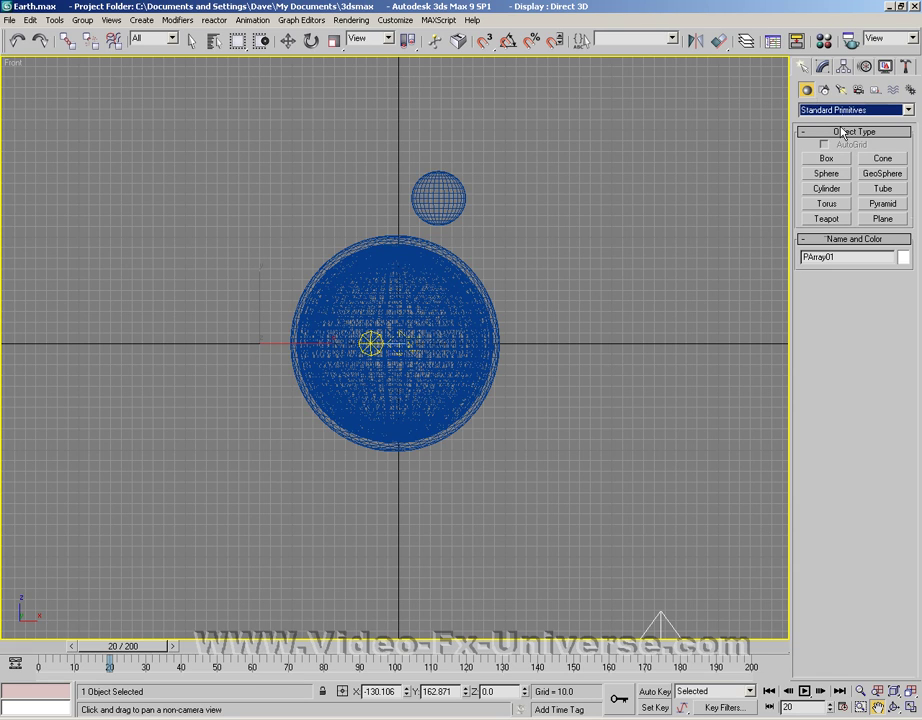
click(883, 219)
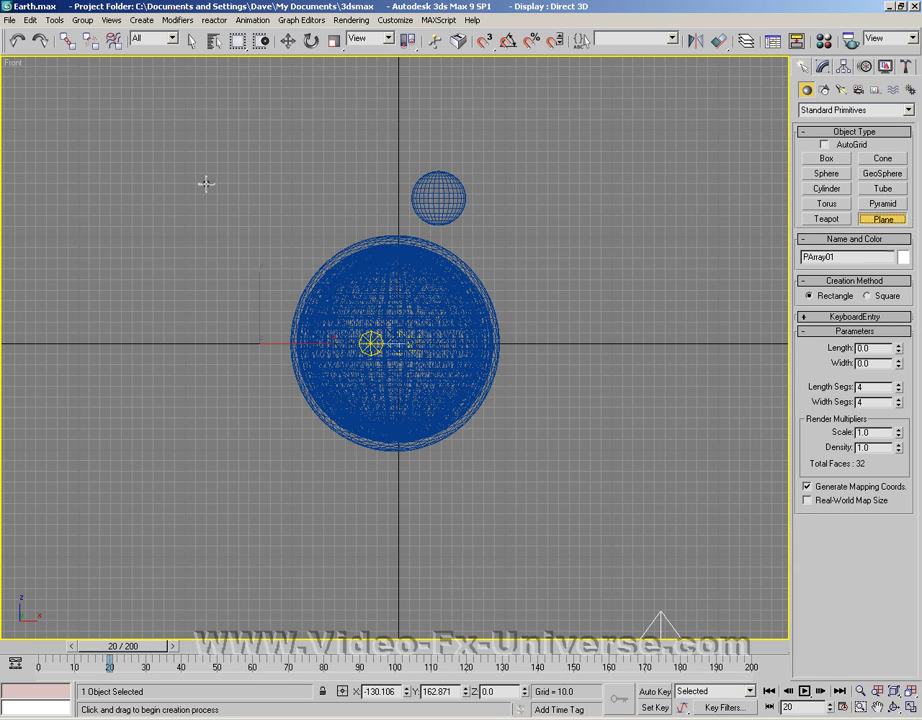
drag(206, 185, 574, 496)
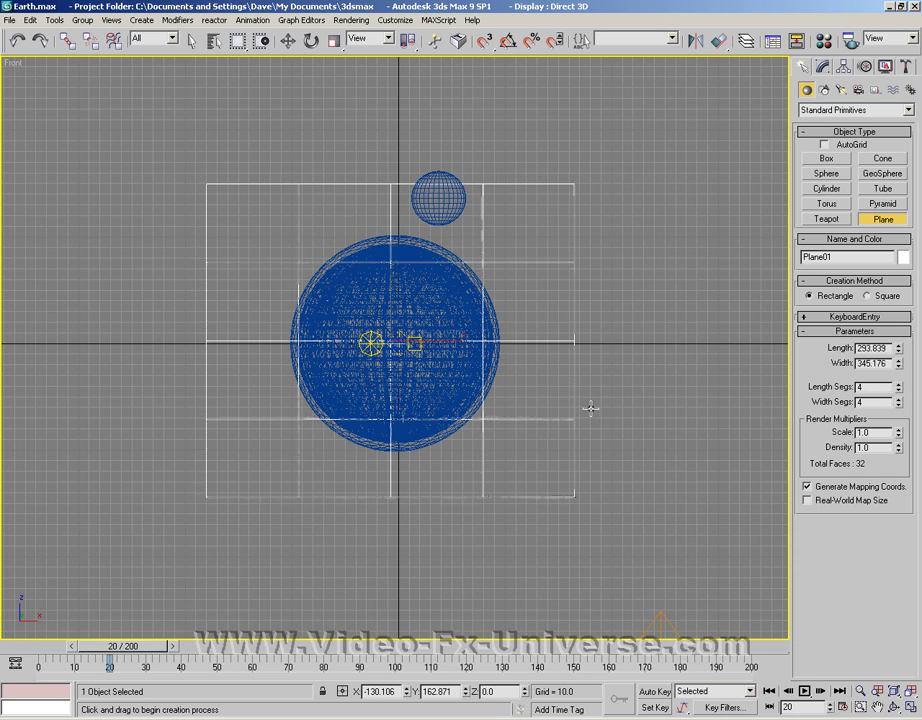
drag(899, 390, 899, 422)
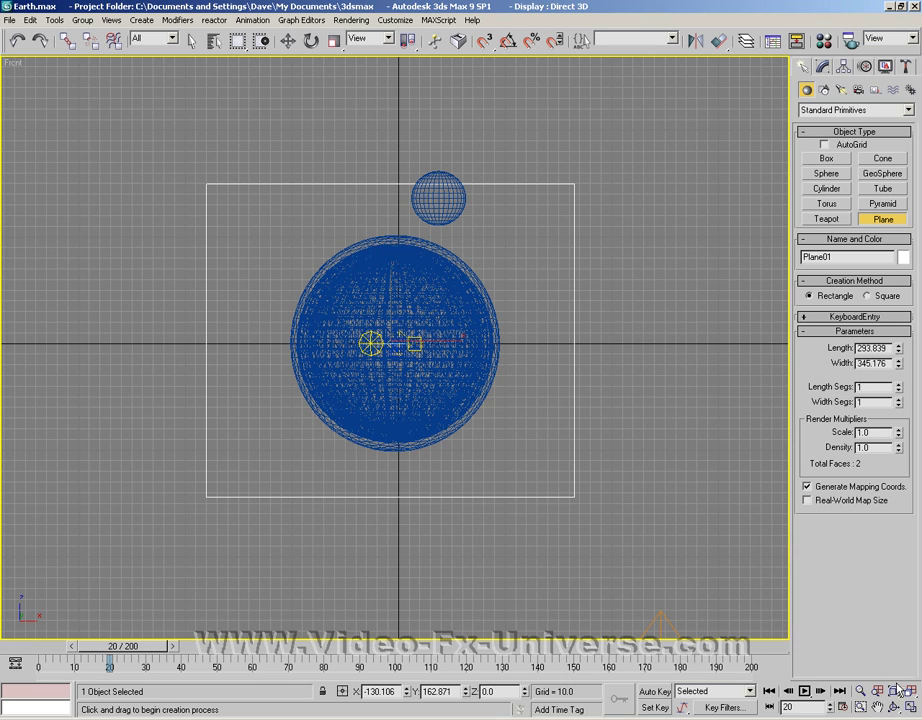
- Return to four viewports and move Plane01 behind the globe in the Top view
key(alt+w)
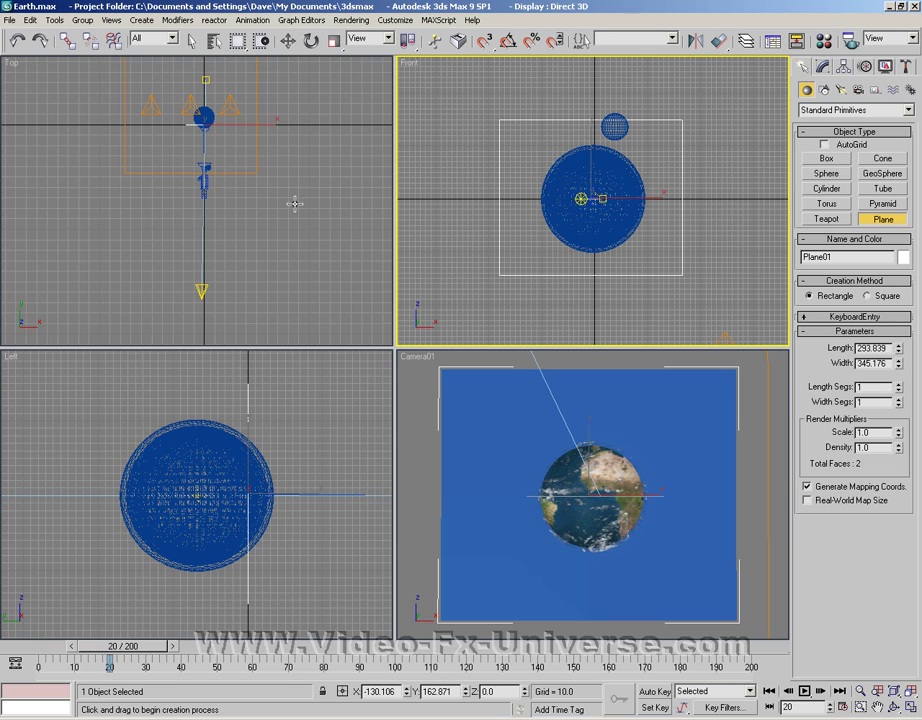
middle_drag(269, 128, 286, 204)
scroll(278, 189, up, 3)
scroll(275, 204, up, 2)
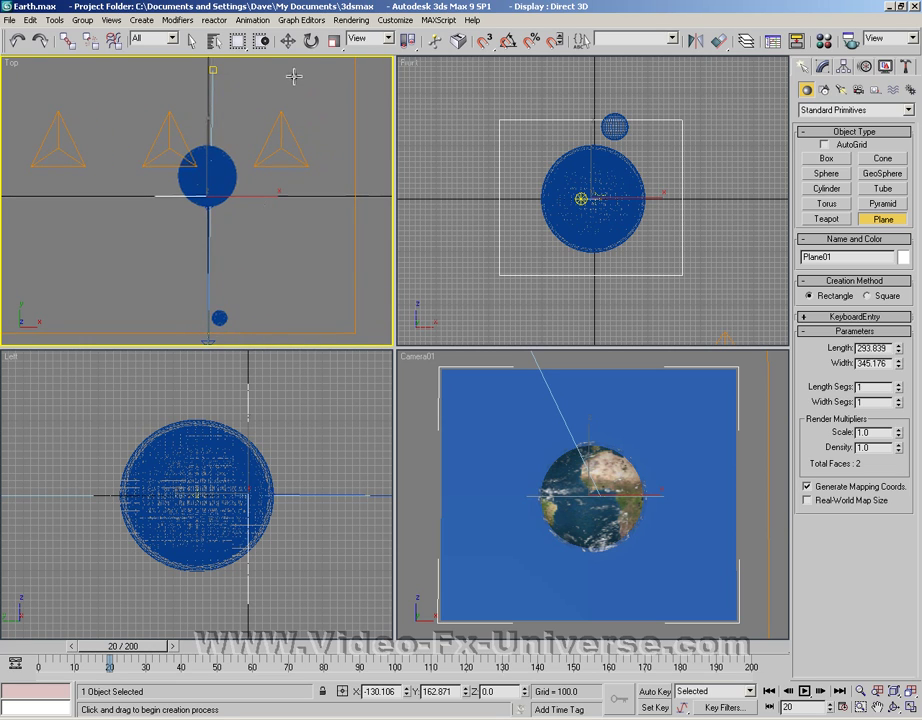
click(288, 40)
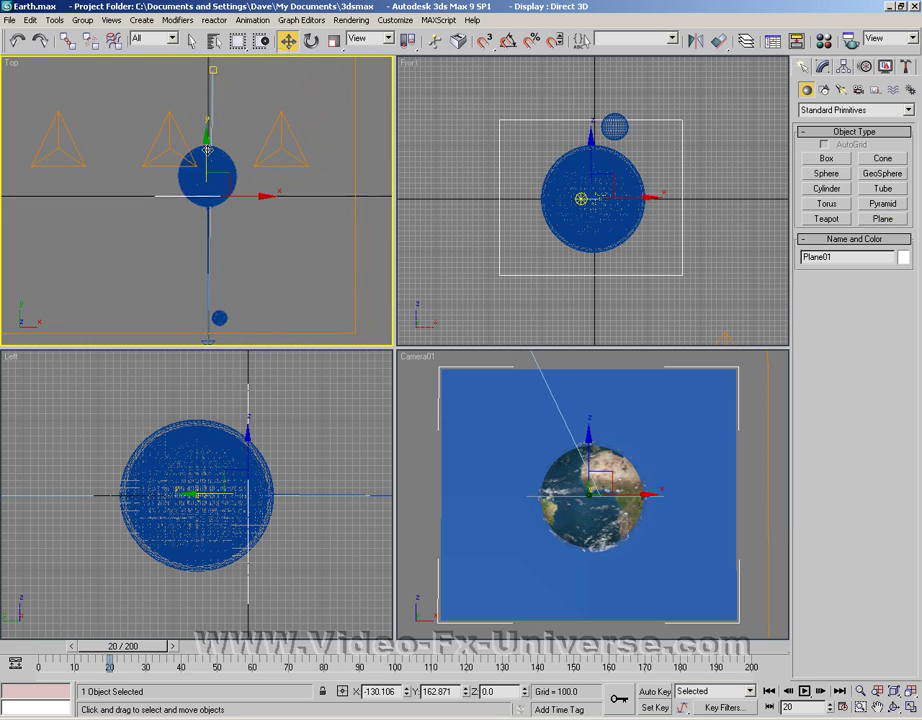
drag(206, 150, 207, 92)
drag(236, 134, 251, 142)
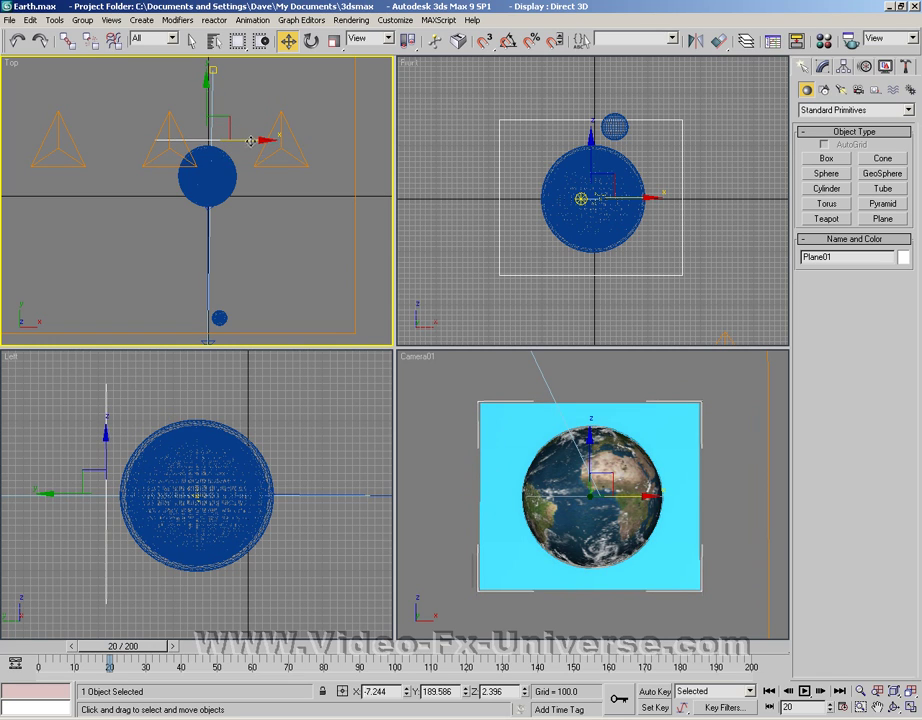
- Scale Plane01 non-uniformly along X so it fills the camera frame
click(334, 40)
drag(334, 40, 334, 64)
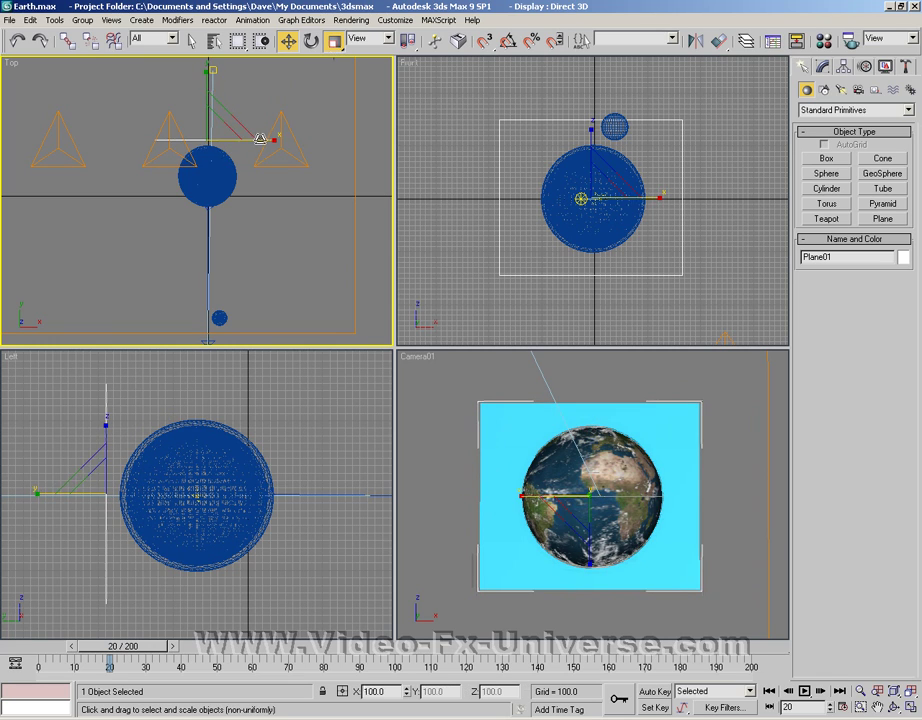
mouse_move(265, 139)
mouse_down()
mouse_move(290, 140)
mouse_move(282, 140)
mouse_up()
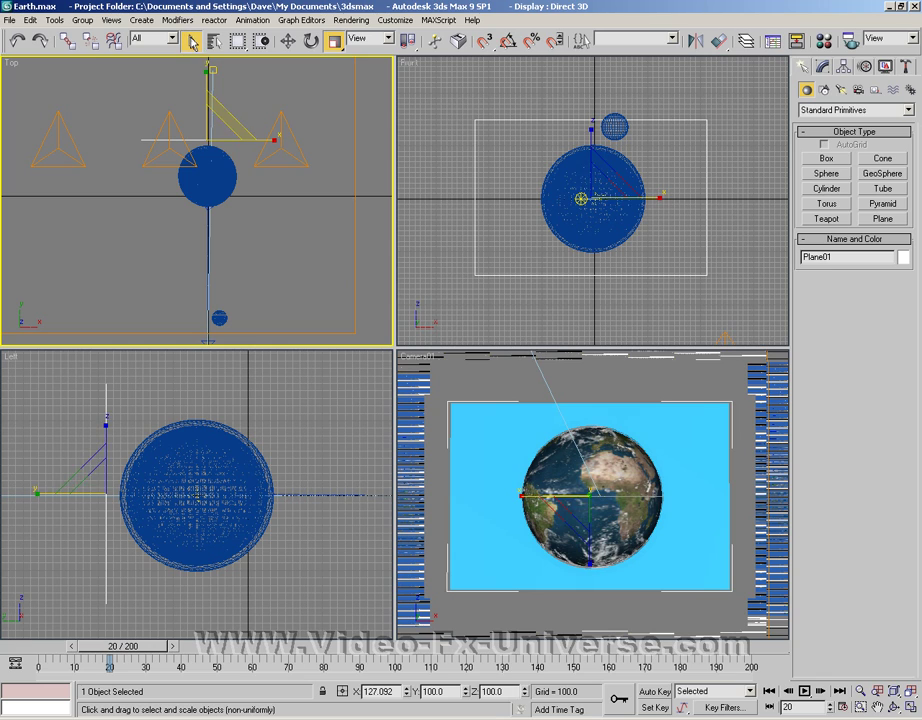
click(191, 40)
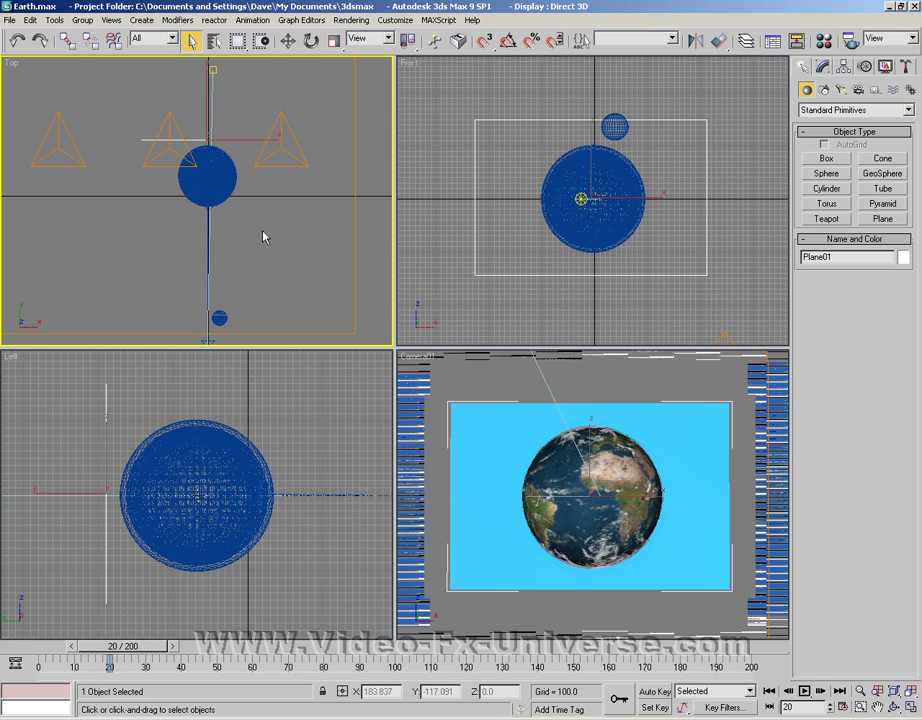
- Align Plane01 to the Camera01 view along Z with Align to View
click(493, 460)
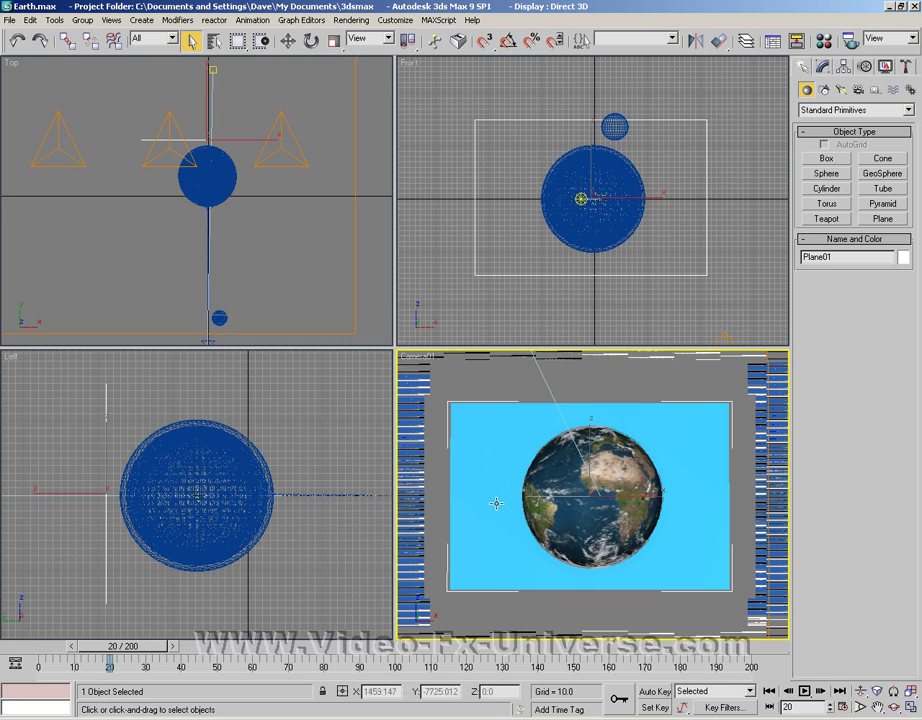
click(55, 21)
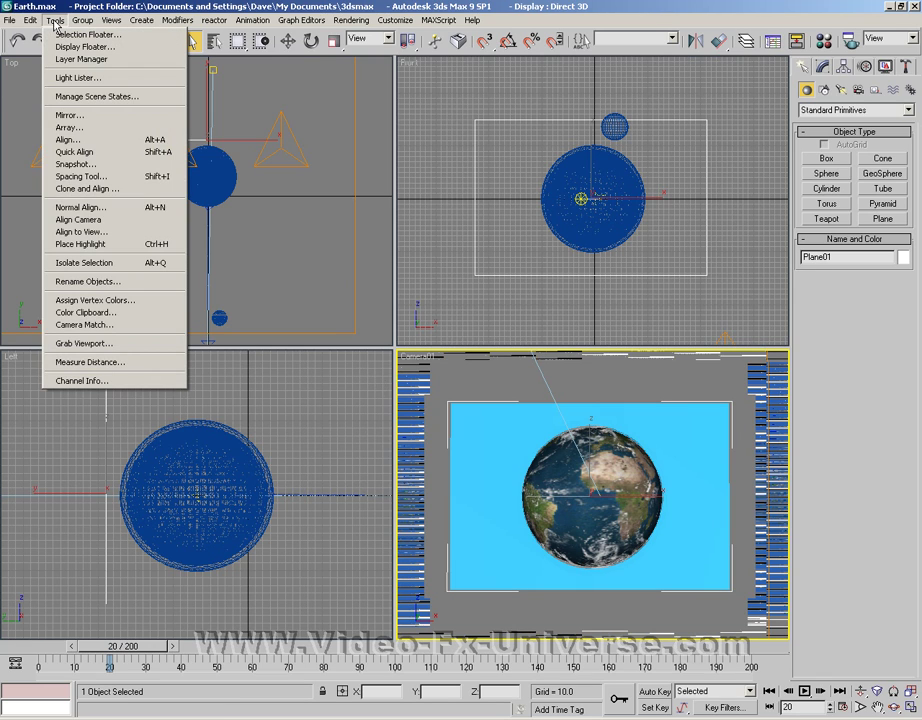
click(81, 231)
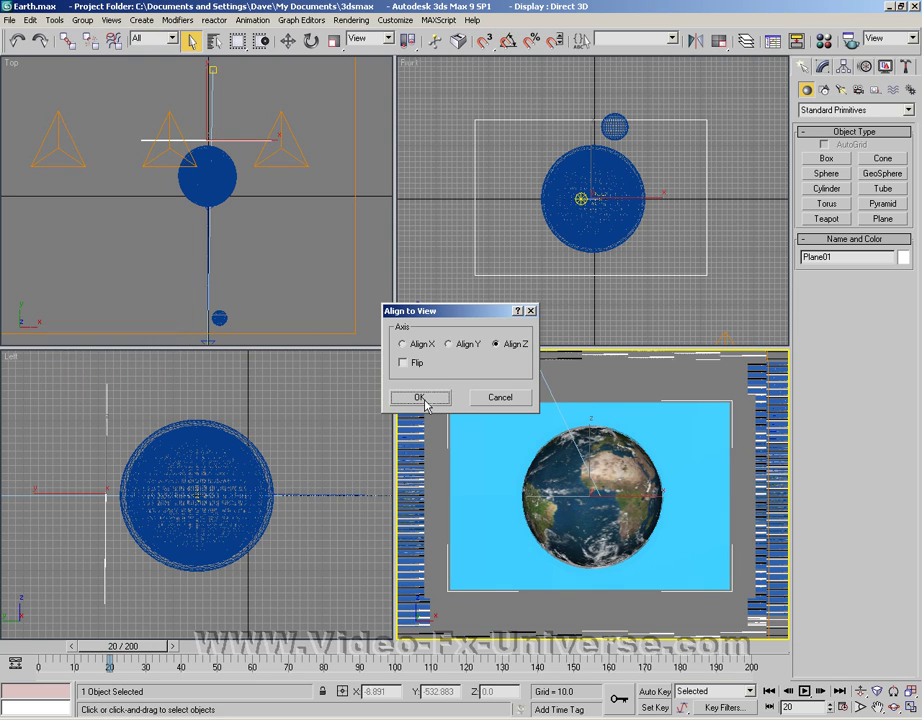
click(420, 397)
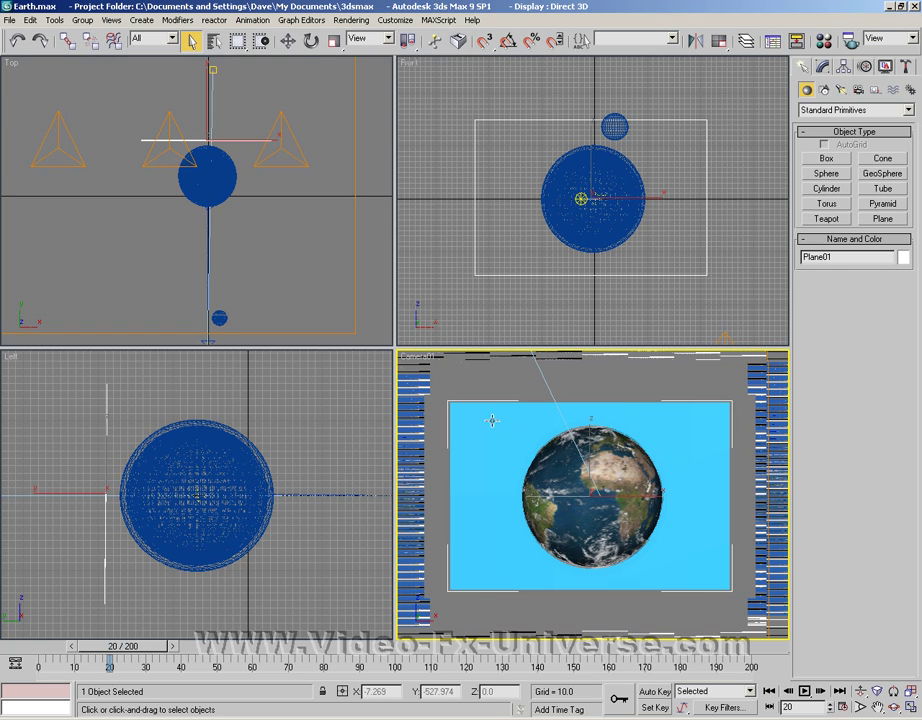
- Assign an unused Material Editor sample slot to the plane
key(m)
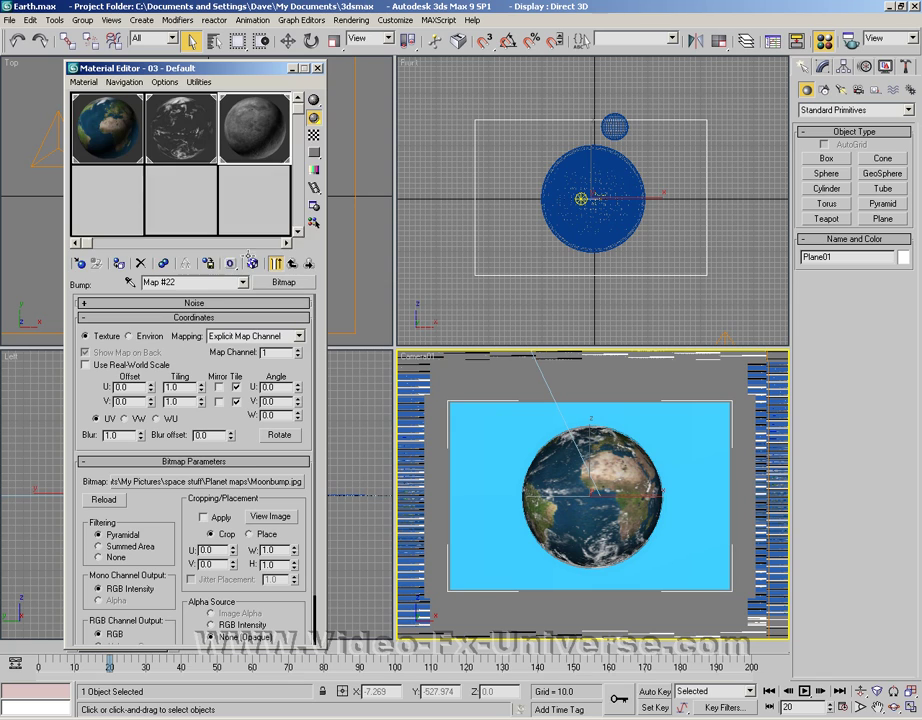
click(180, 205)
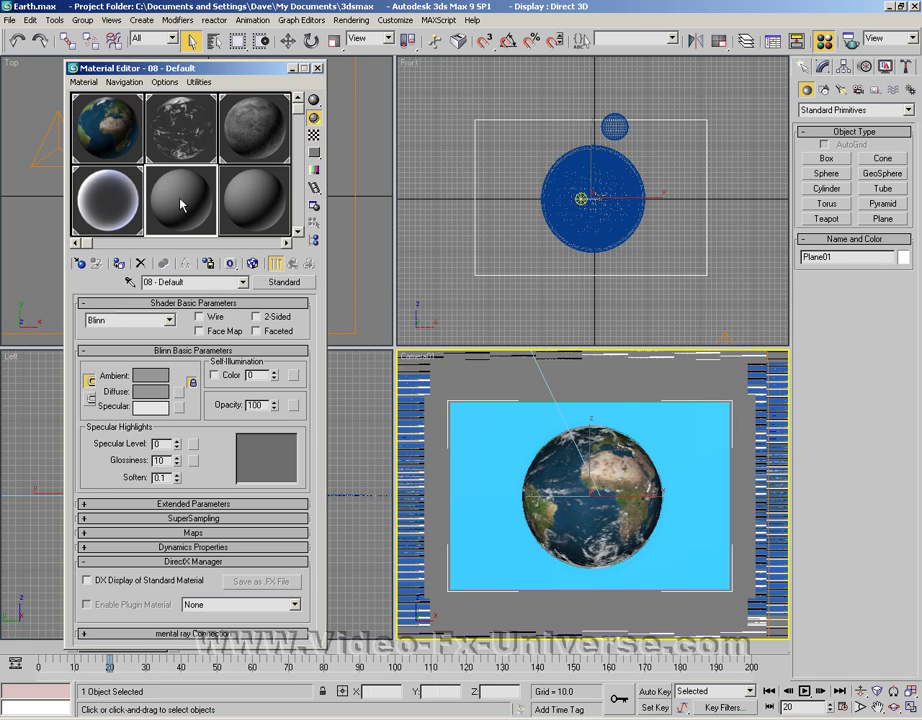
click(119, 265)
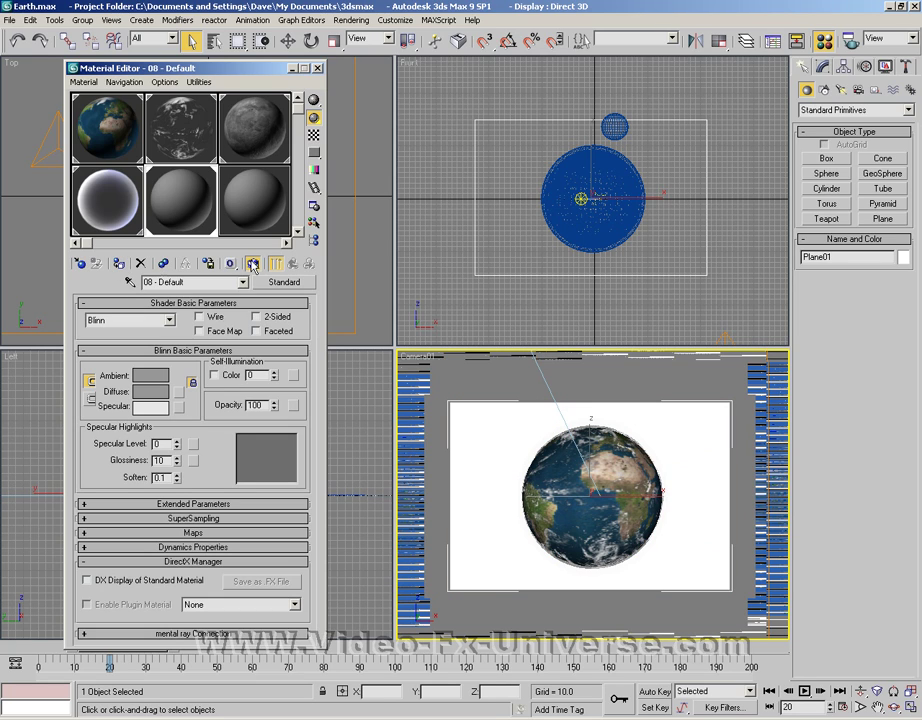
- Load Explosion.avi as a Bitmap in the material's Diffuse Color
click(180, 395)
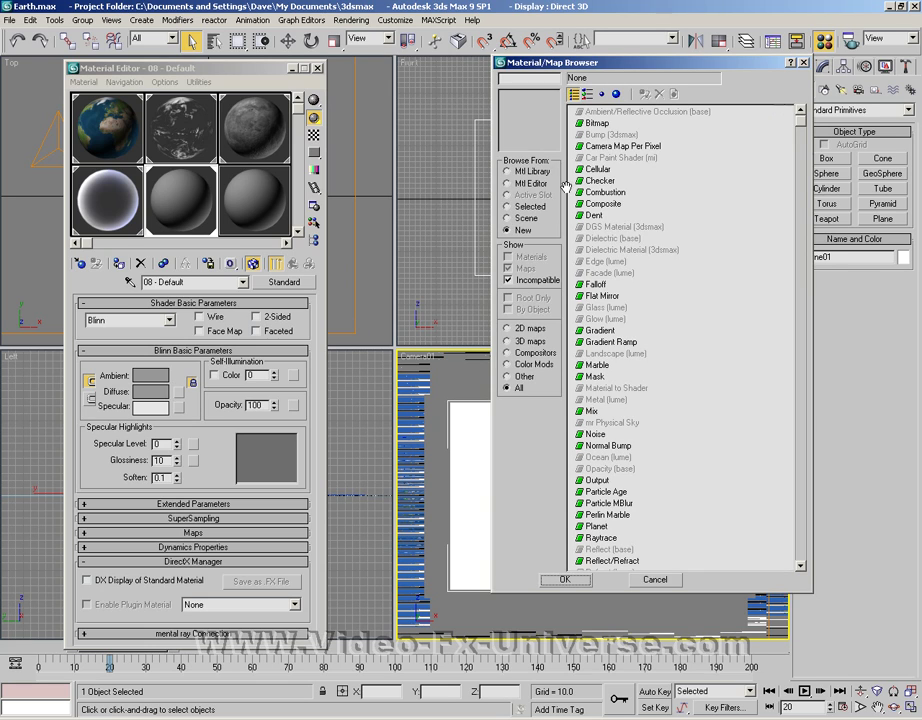
click(598, 123)
double_click(598, 123)
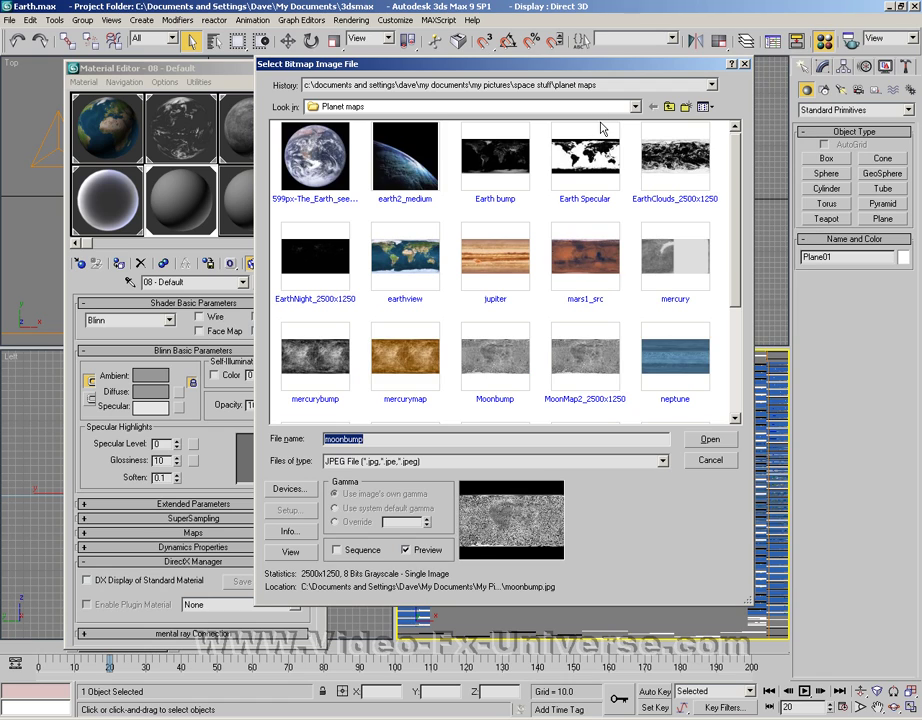
click(670, 106)
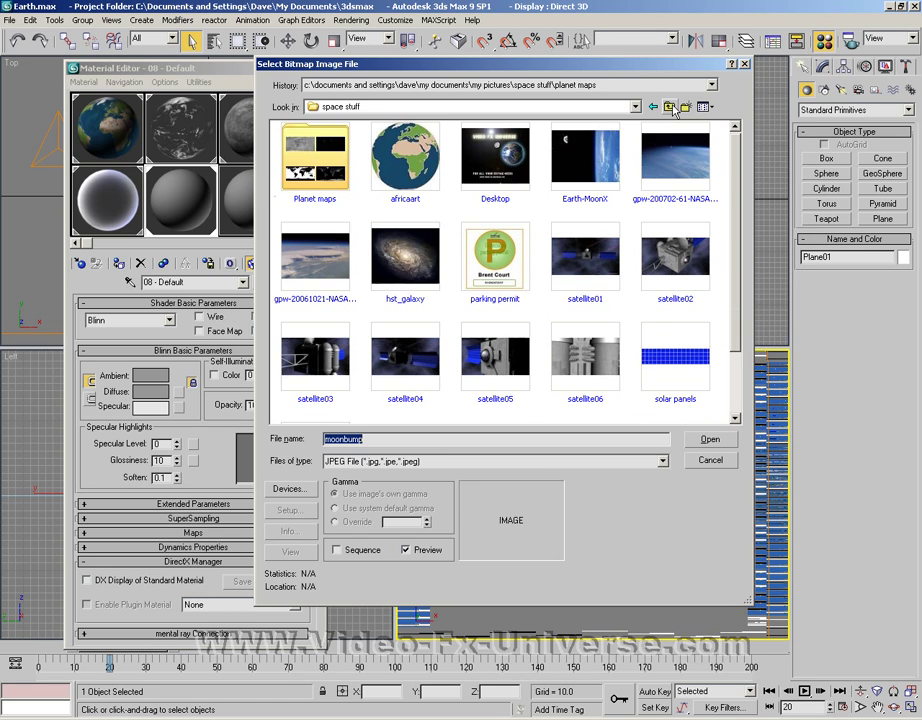
click(670, 106)
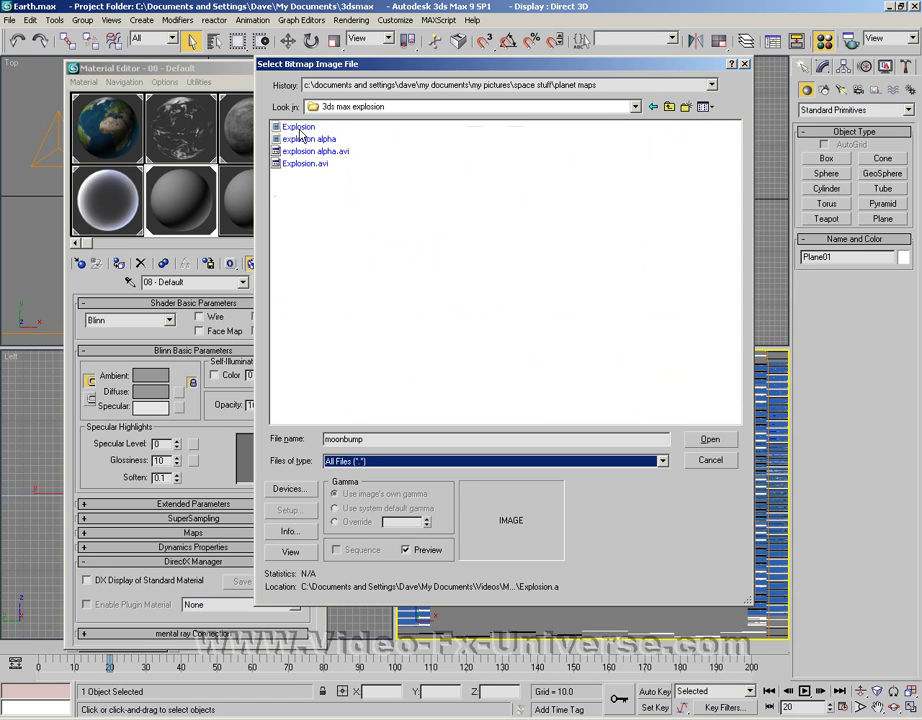
click(299, 127)
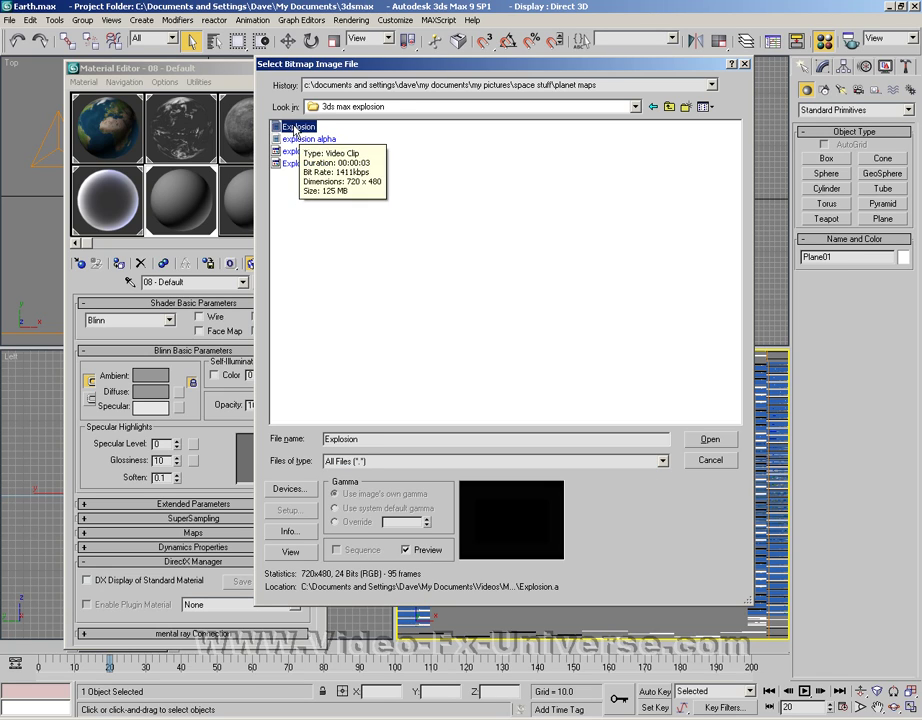
click(709, 440)
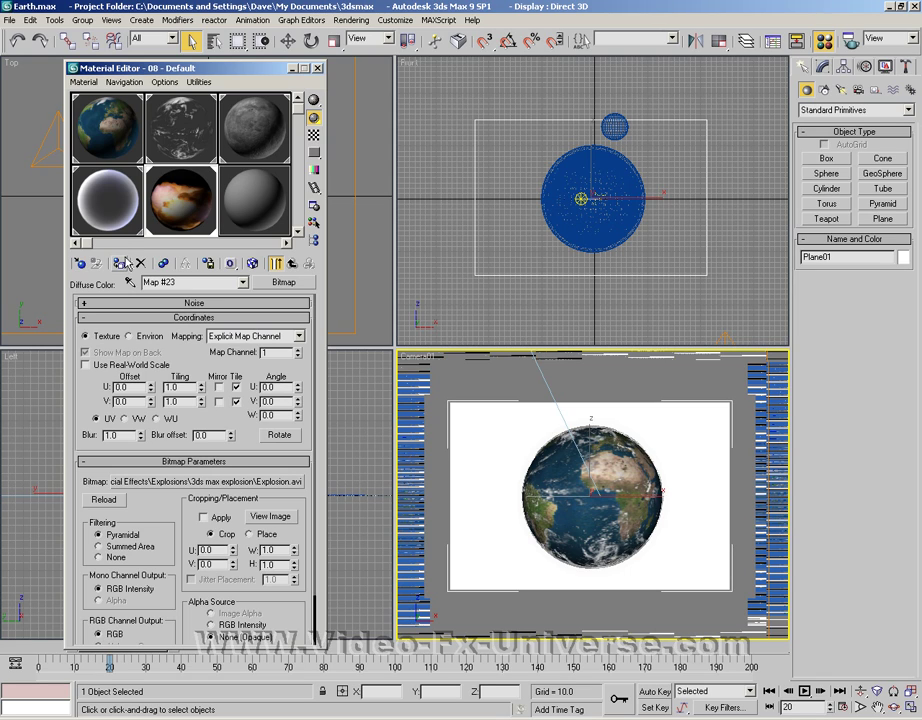
- Show the explosion map in the viewport and preview the material on a box sample
click(253, 263)
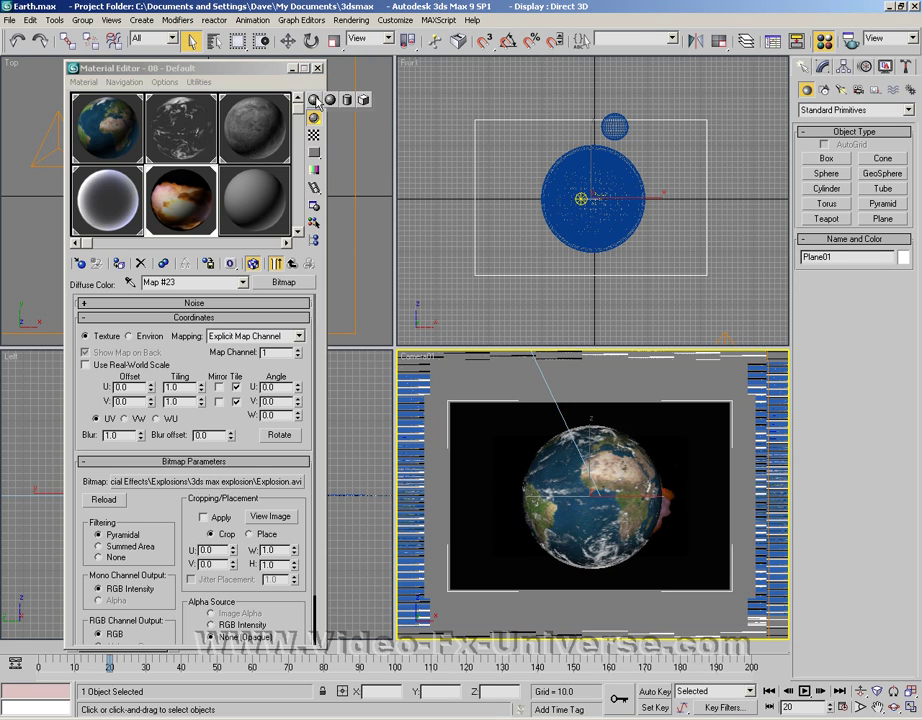
drag(313, 100, 367, 104)
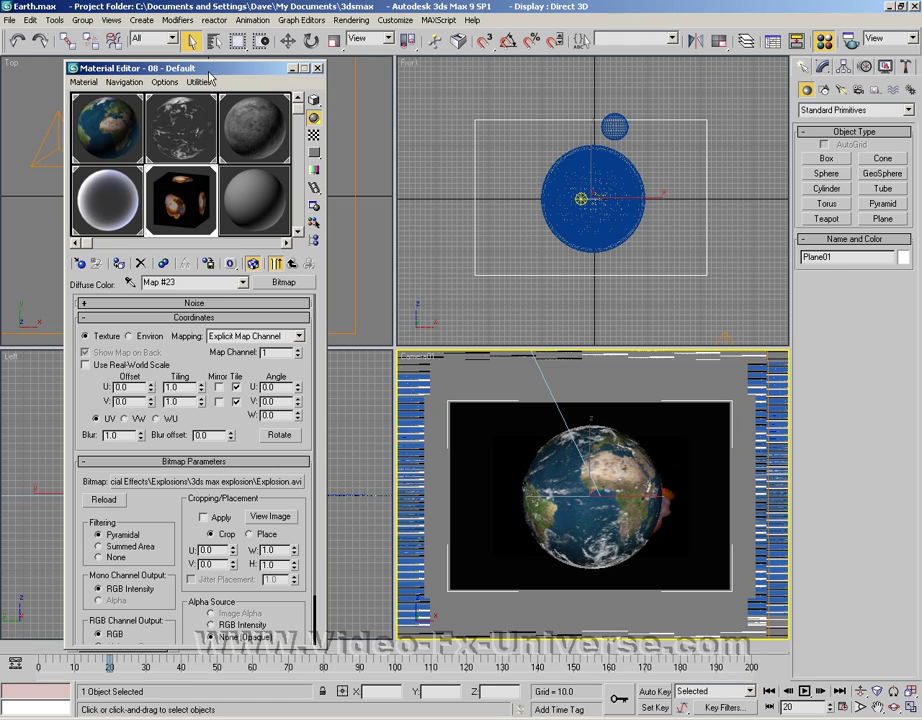
drag(152, 67, 374, 33)
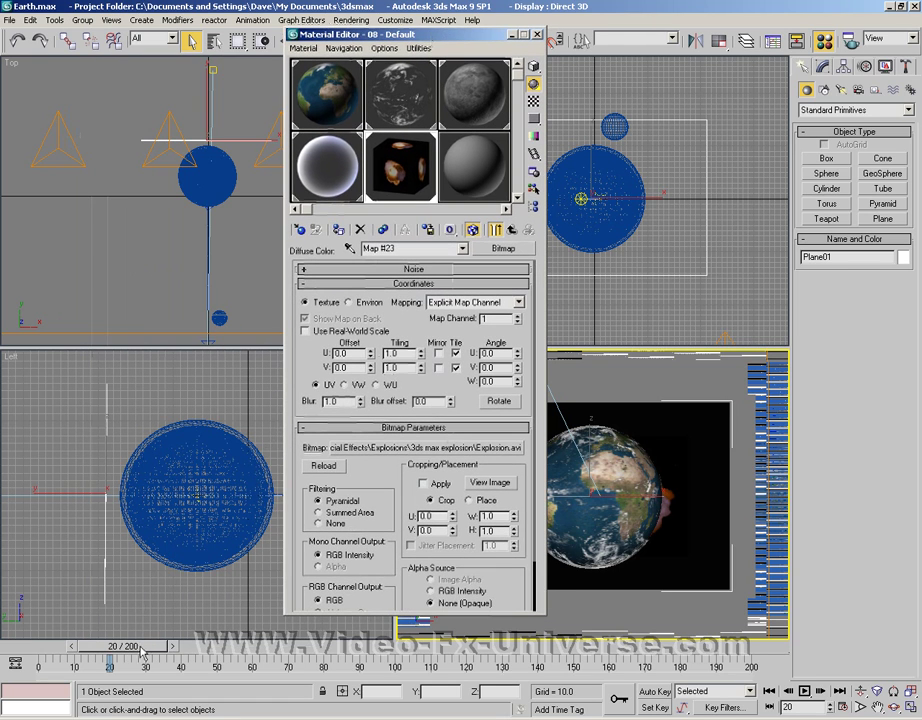
- Scrub the timeline past frame 20 and back to frame 24, then minimize the Material Editor
drag(142, 651, 188, 648)
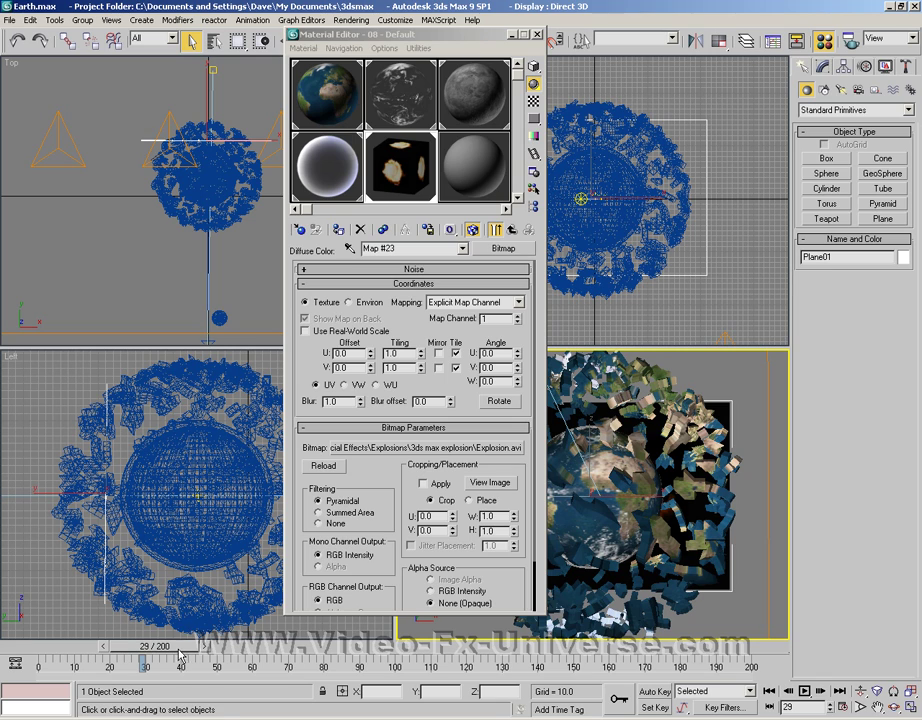
drag(177, 648, 160, 648)
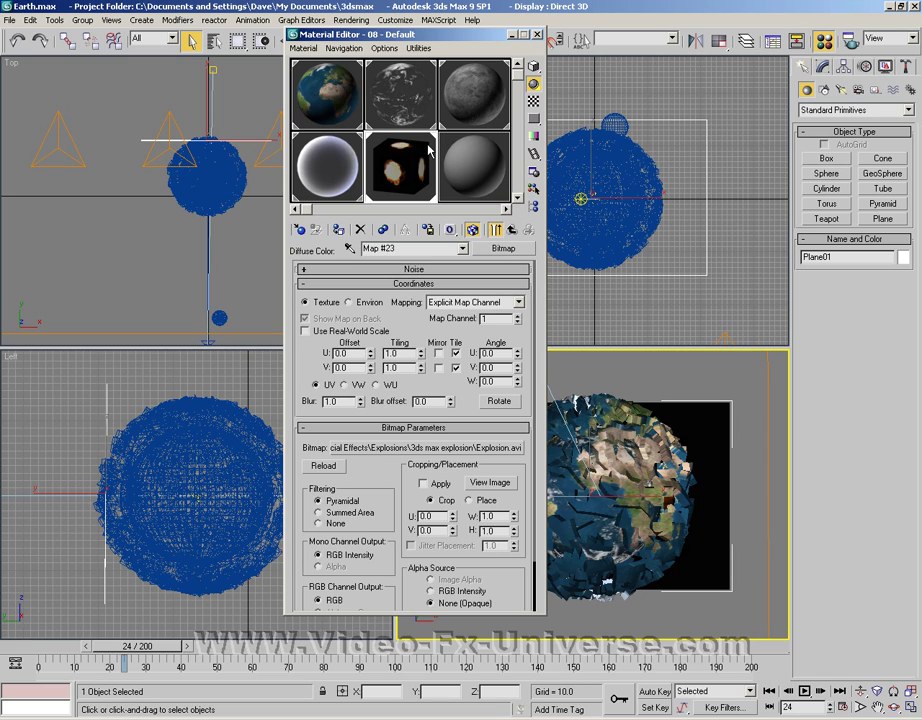
click(512, 35)
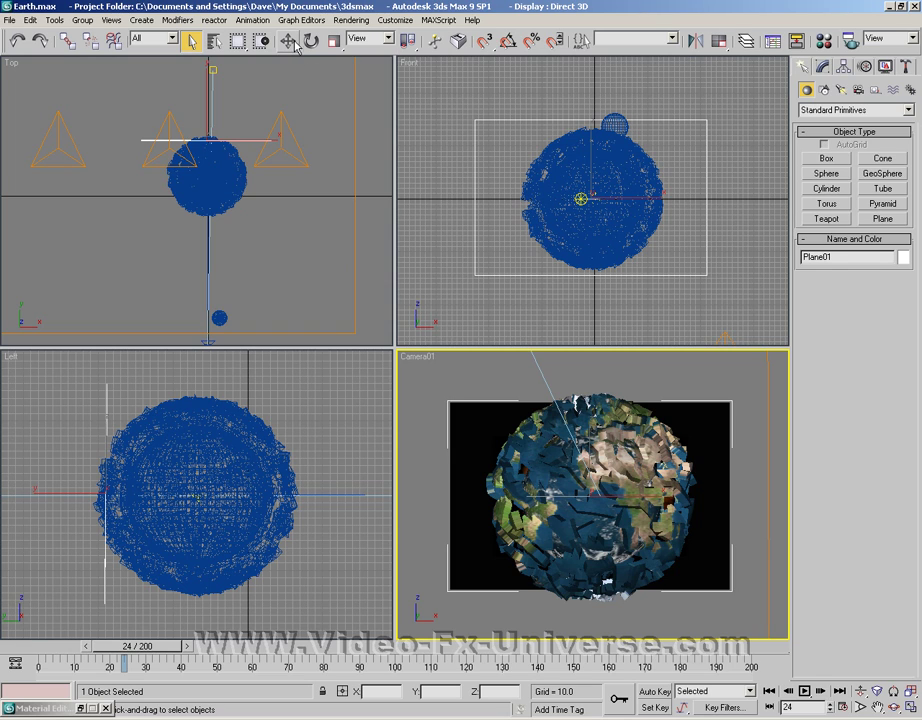
- Scale Plane01 to about 208 × 212 percent in X and Y so fire rings Earth
click(334, 40)
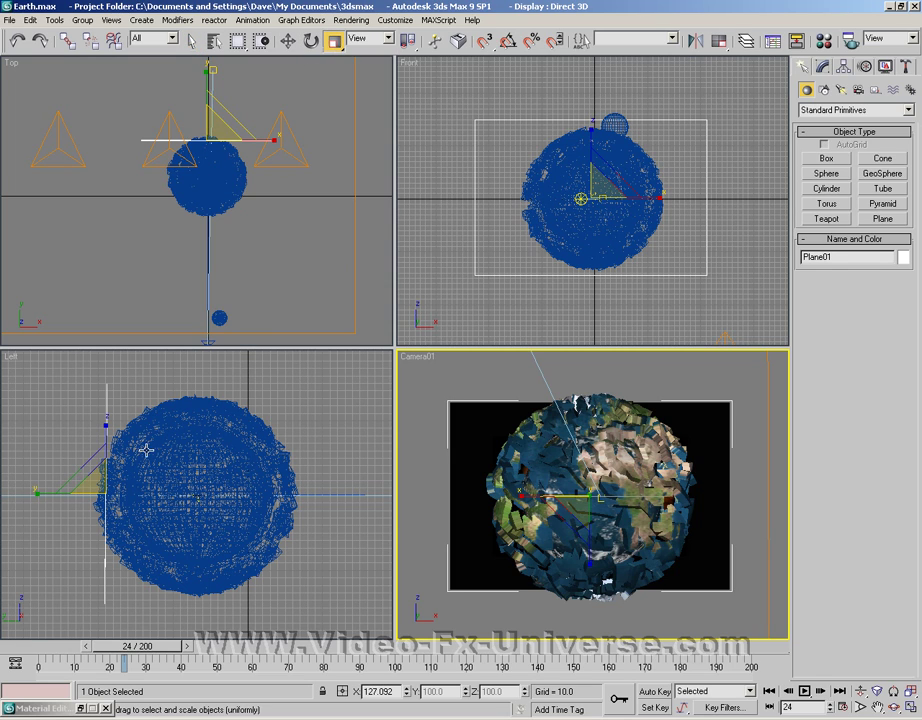
right_click(130, 400)
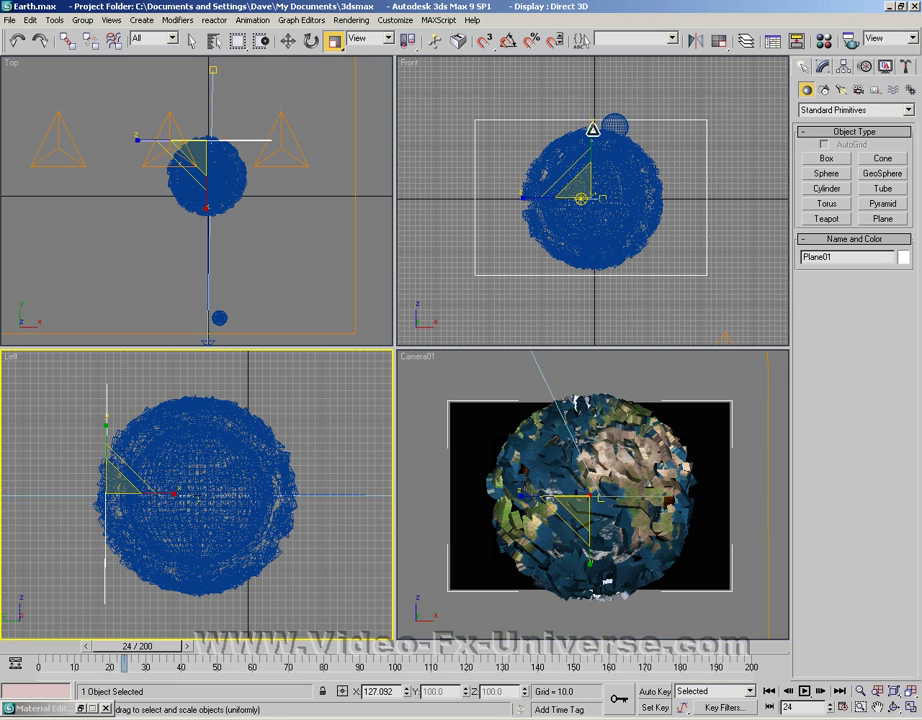
drag(592, 128, 615, 152)
drag(663, 196, 692, 199)
mouse_move(592, 130)
mouse_down()
mouse_move(591, 100)
mouse_move(592, 114)
mouse_up()
right_click(532, 362)
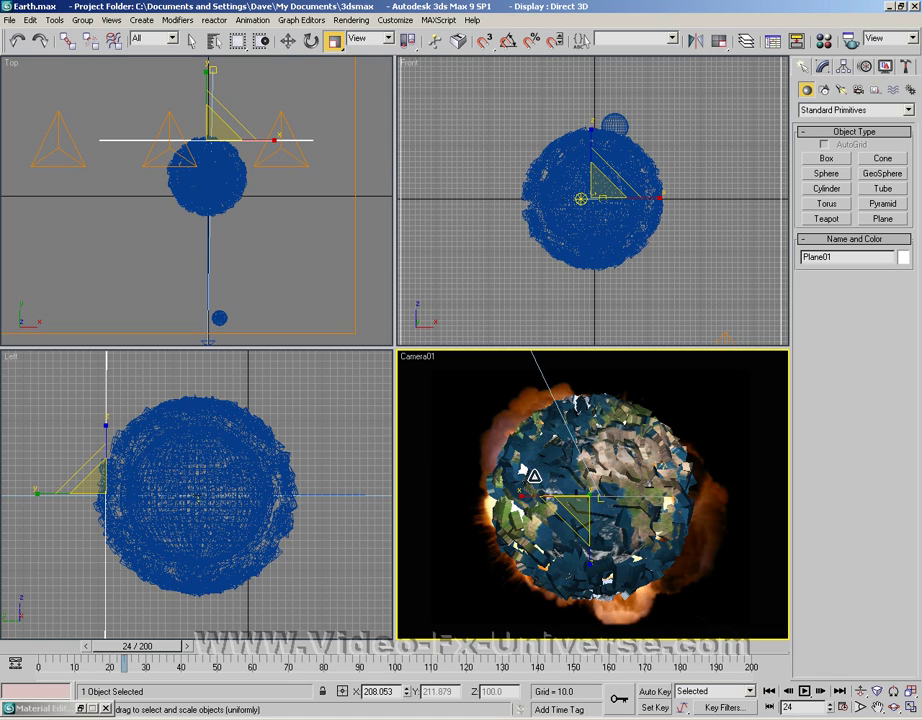
key(m)
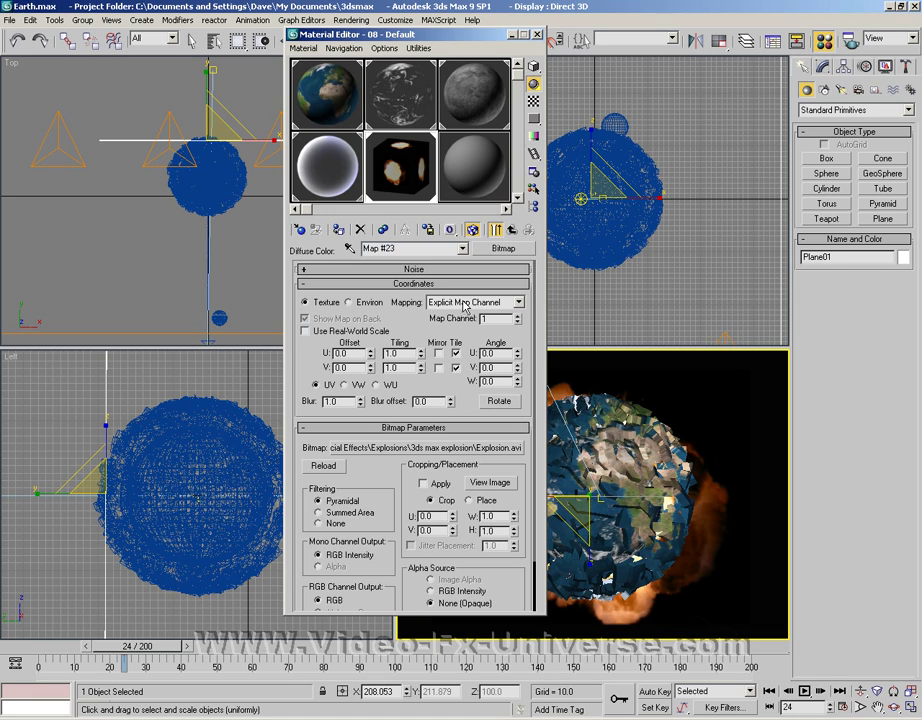
- Load explosion alpha.avi as a Bitmap in the plane material's Opacity map slot
click(511, 231)
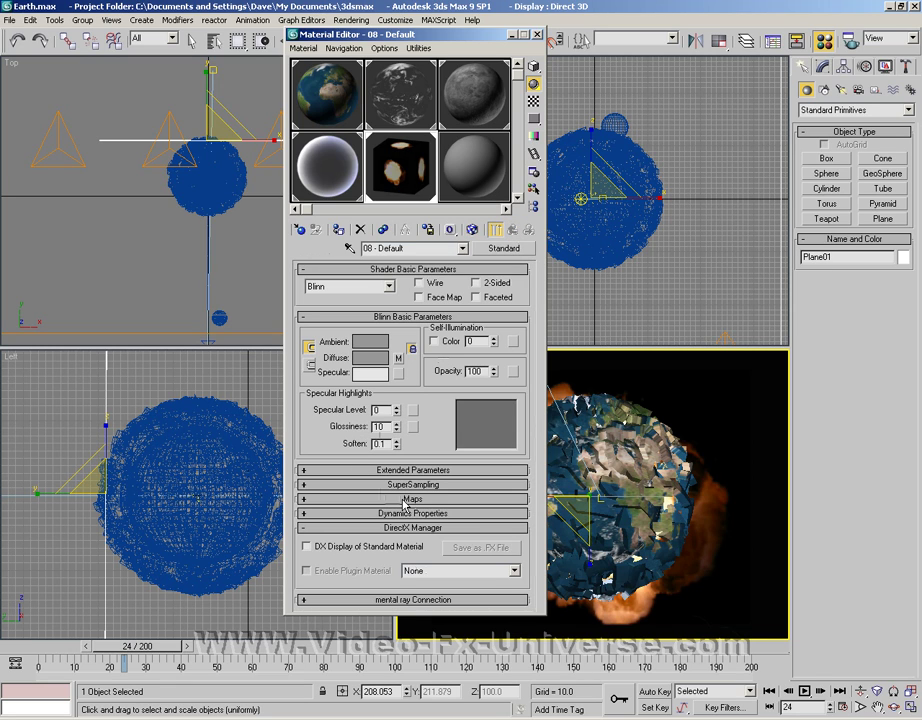
click(405, 500)
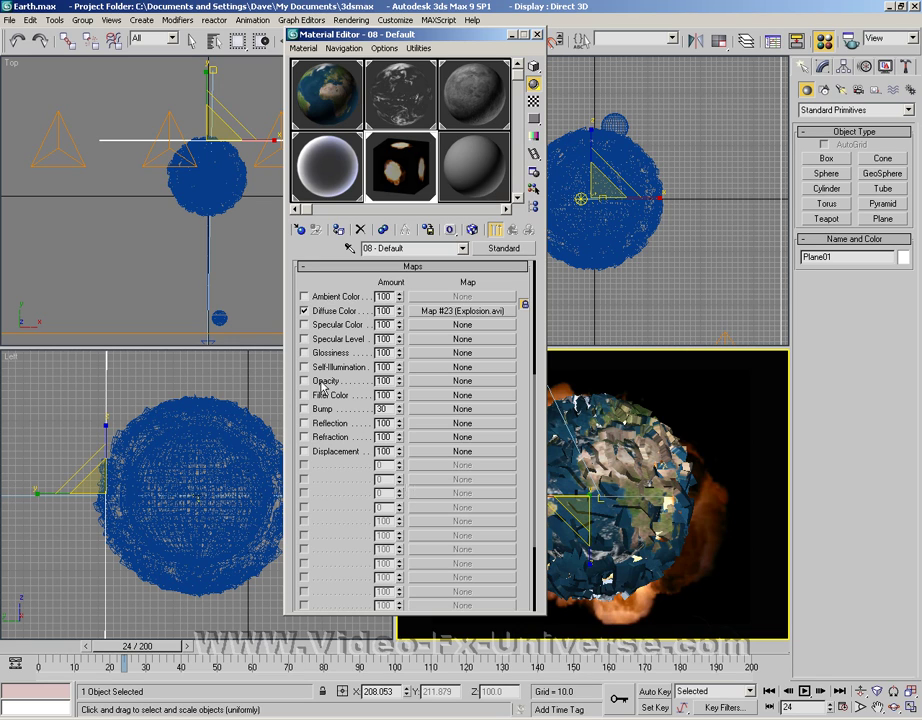
click(480, 385)
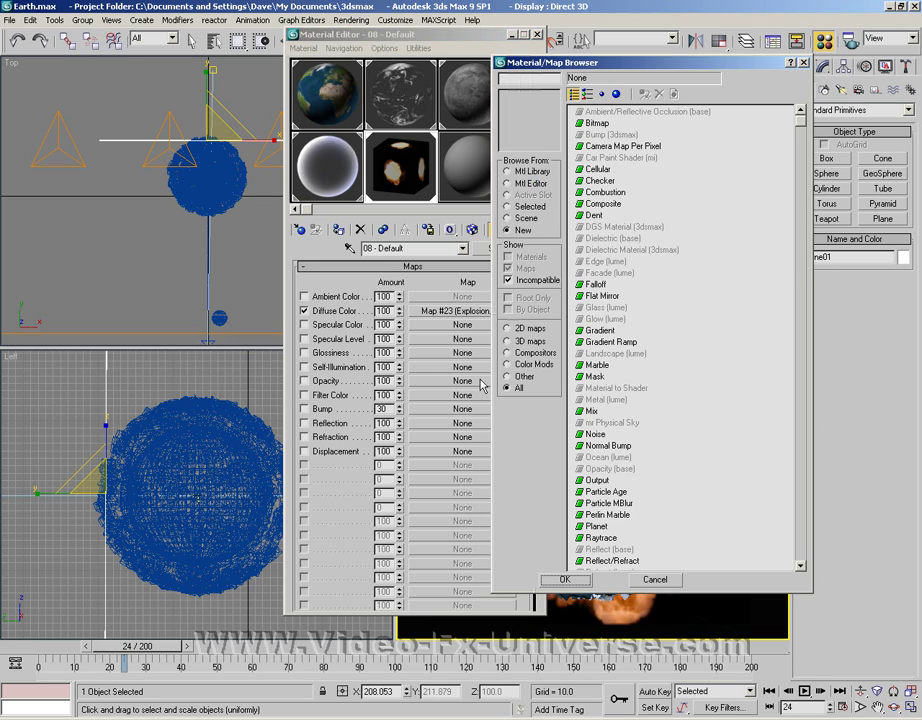
double_click(591, 124)
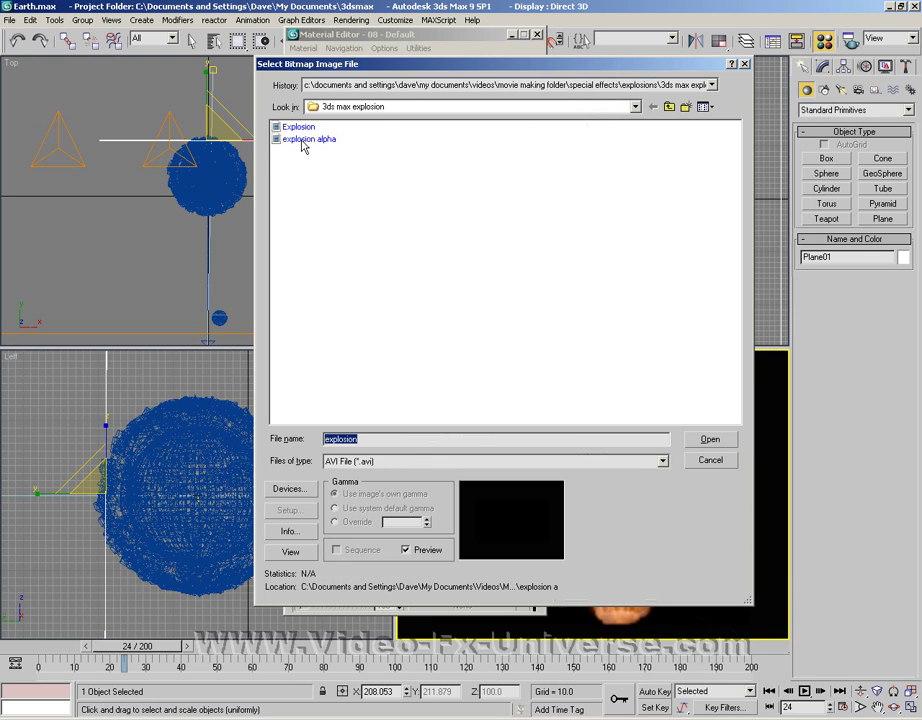
click(304, 141)
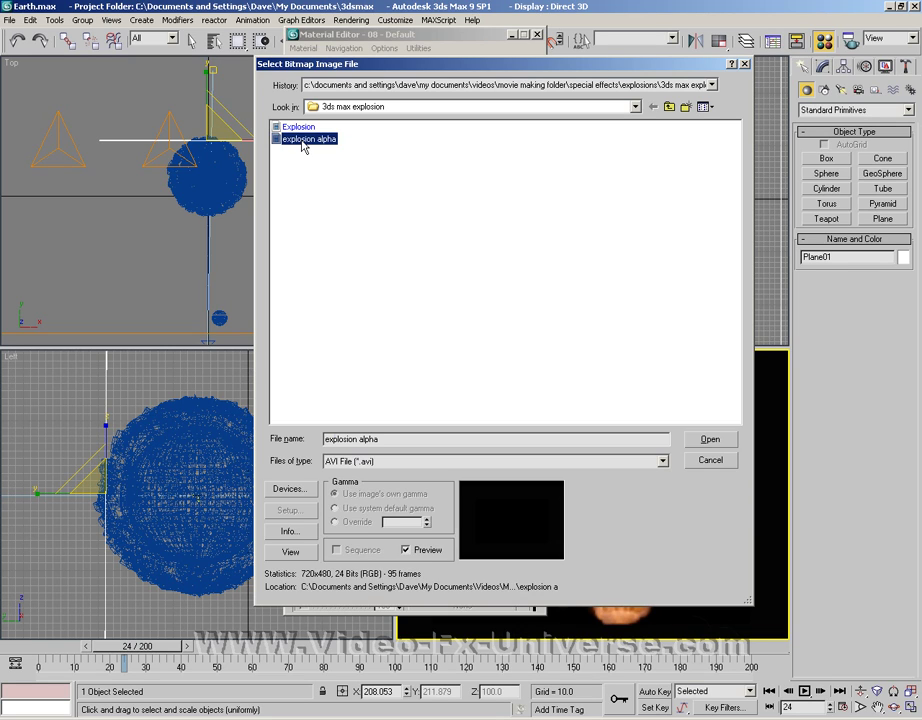
click(705, 441)
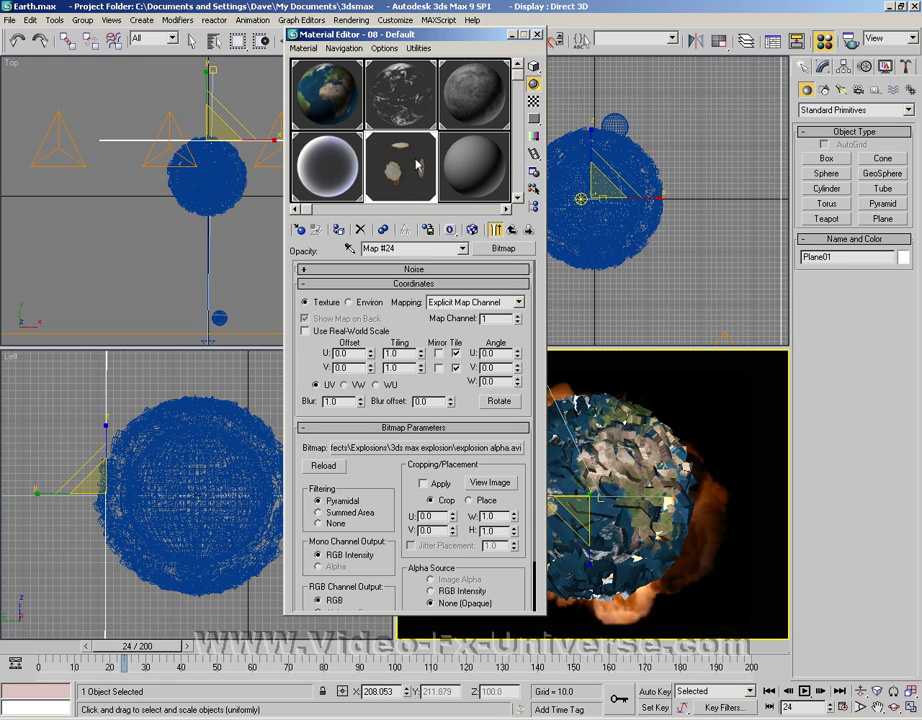
- Show the opacity-masked map in the viewport and add a checker background to the sample
click(511, 230)
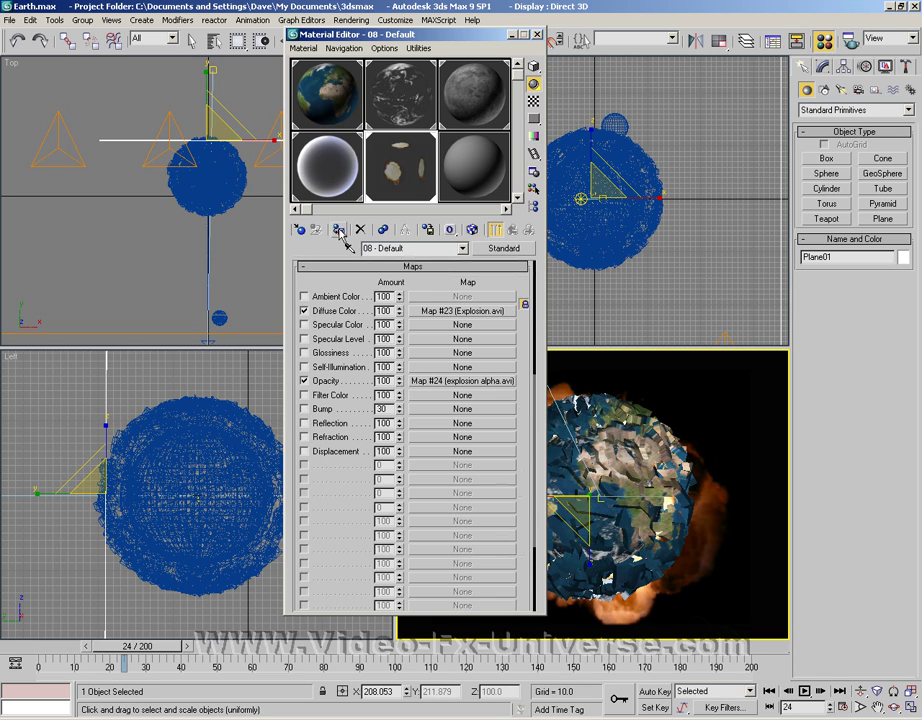
click(473, 231)
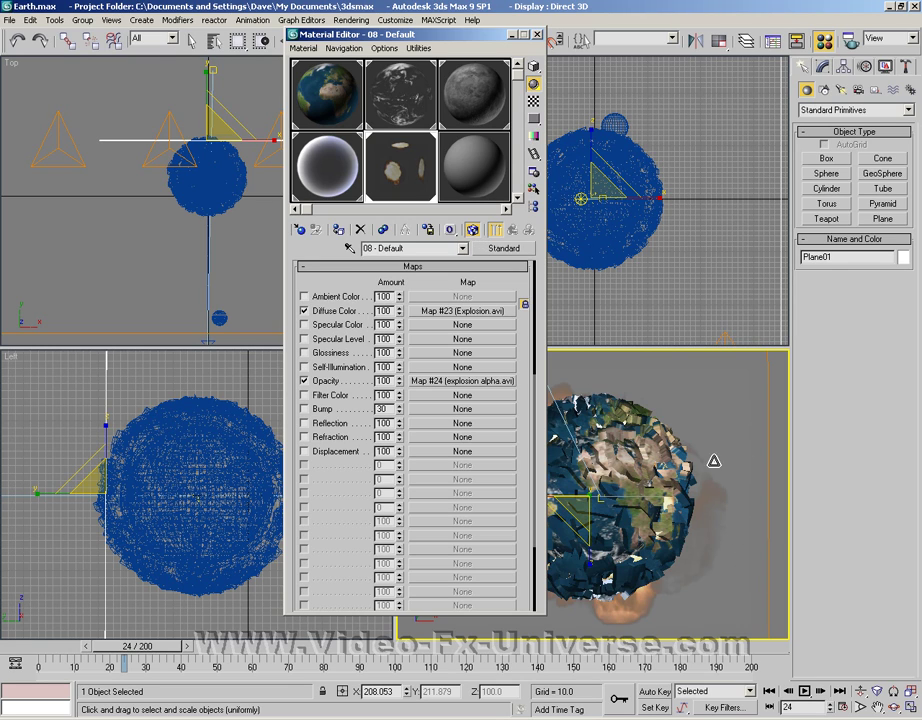
click(534, 102)
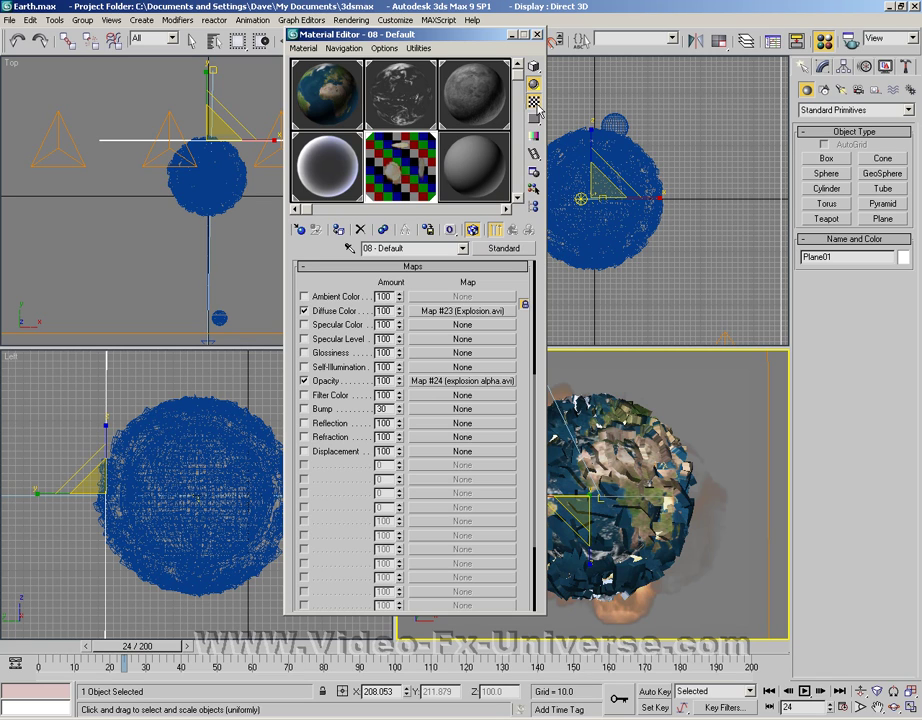
click(512, 34)
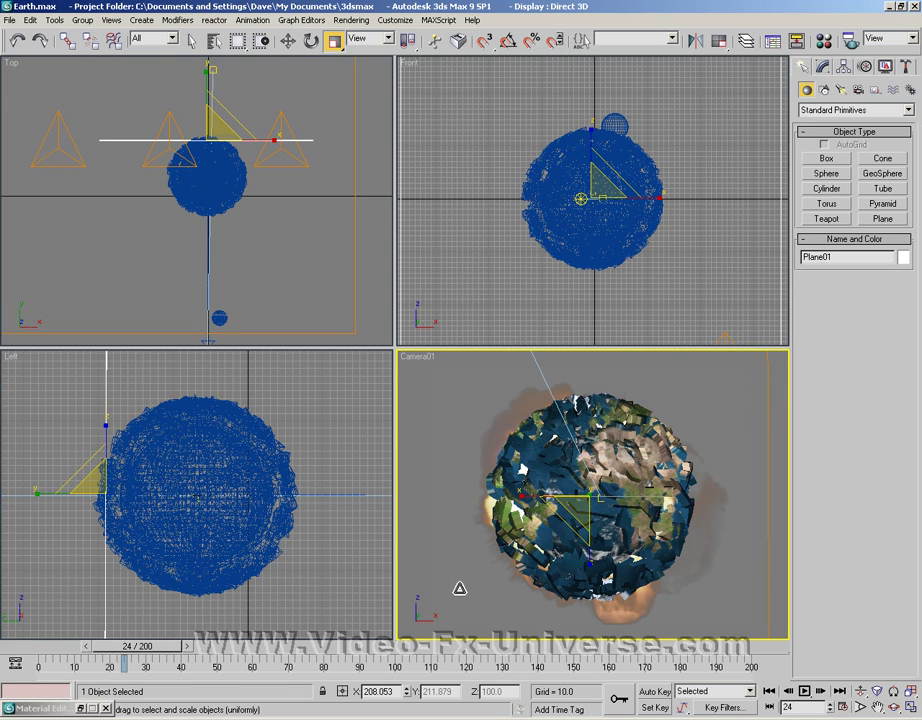
- Set the explosion material's Glossiness to 0 and minimize the Material Editor
click(82, 709)
scroll(449, 353, down, 1)
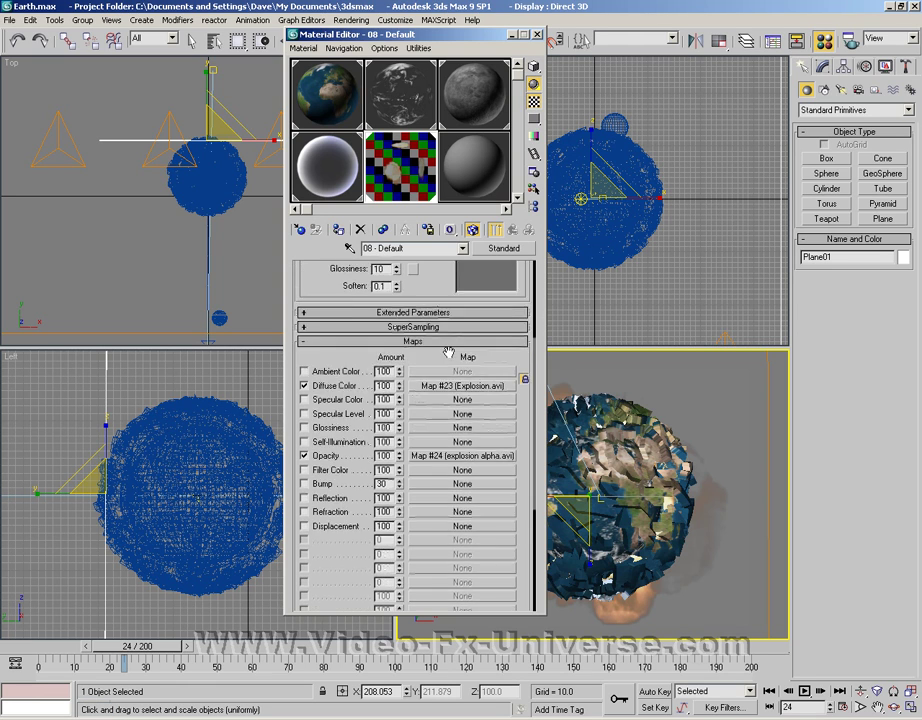
drag(449, 353, 455, 498)
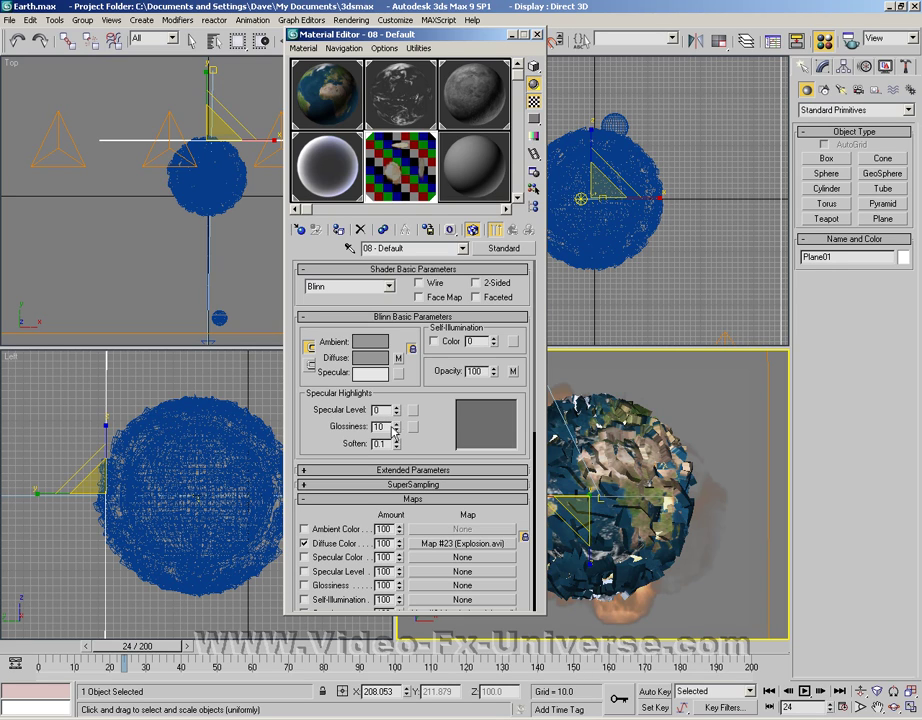
text(0)
key(Return)
click(511, 34)
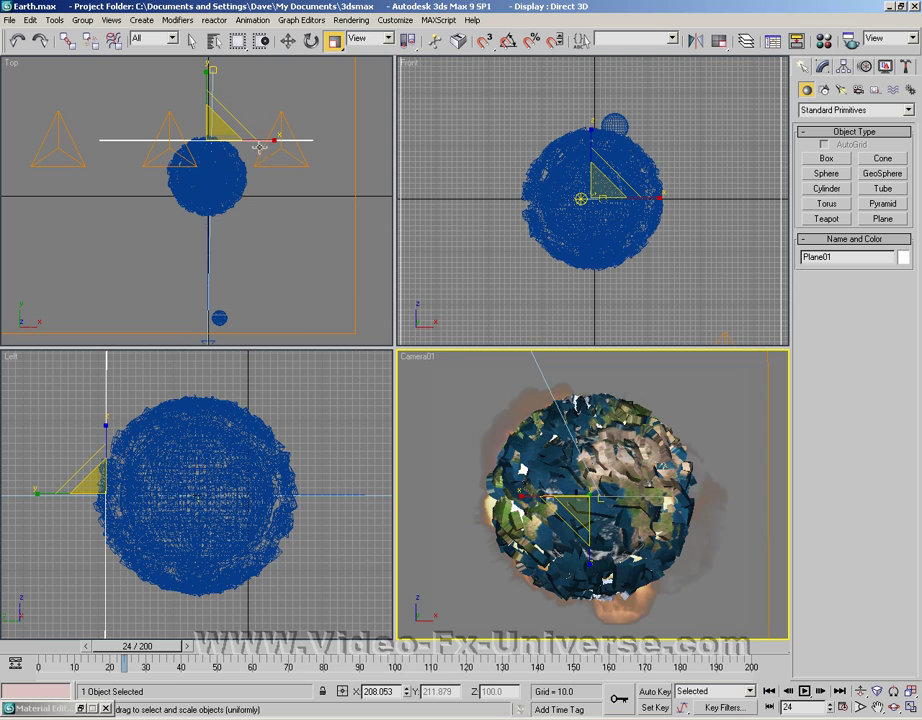
- Set Plane01's Object Properties to By Object rendering control with Receive Shadows off
drag(258, 143, 260, 145)
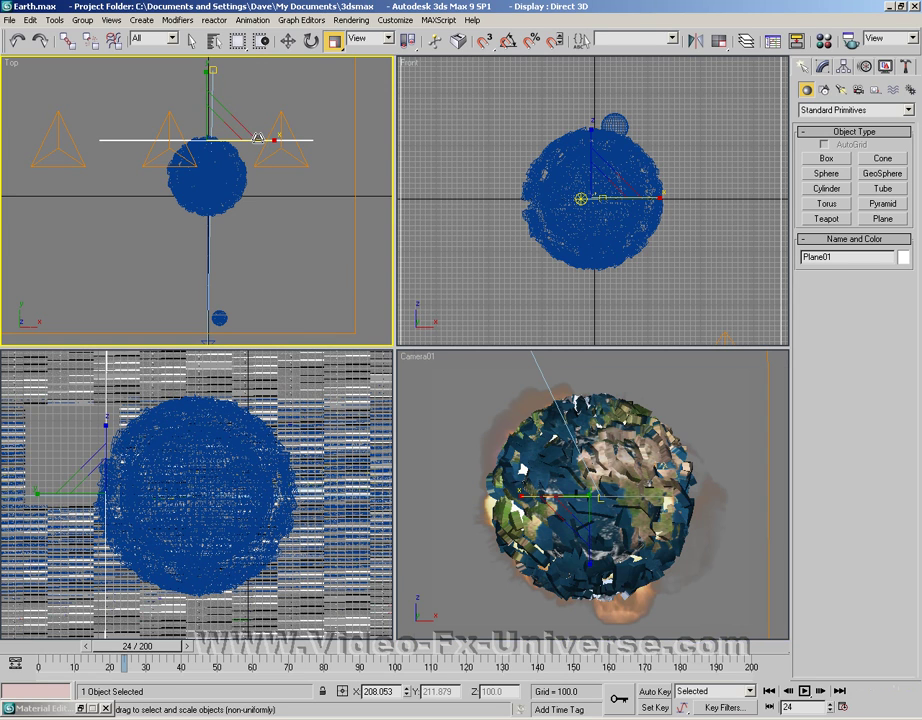
right_click(260, 145)
click(295, 214)
right_click(295, 214)
click(335, 318)
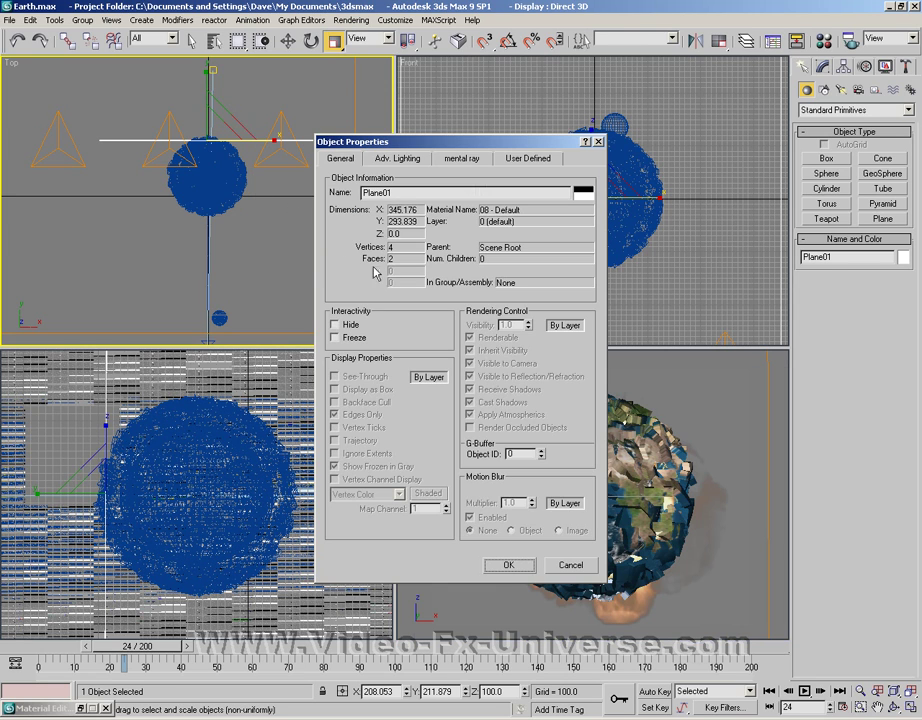
click(564, 326)
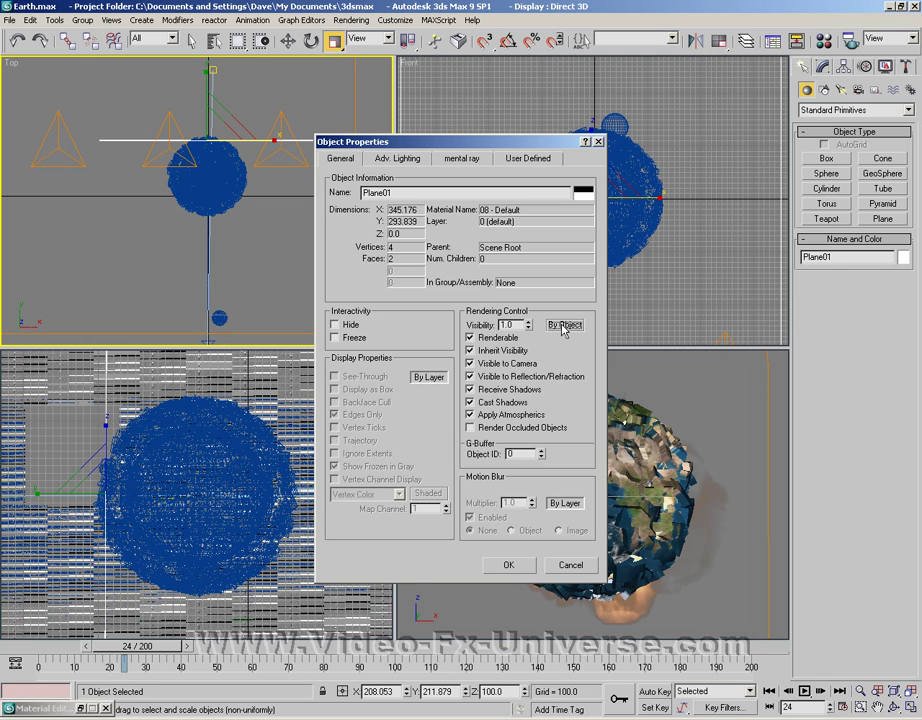
click(470, 390)
click(500, 566)
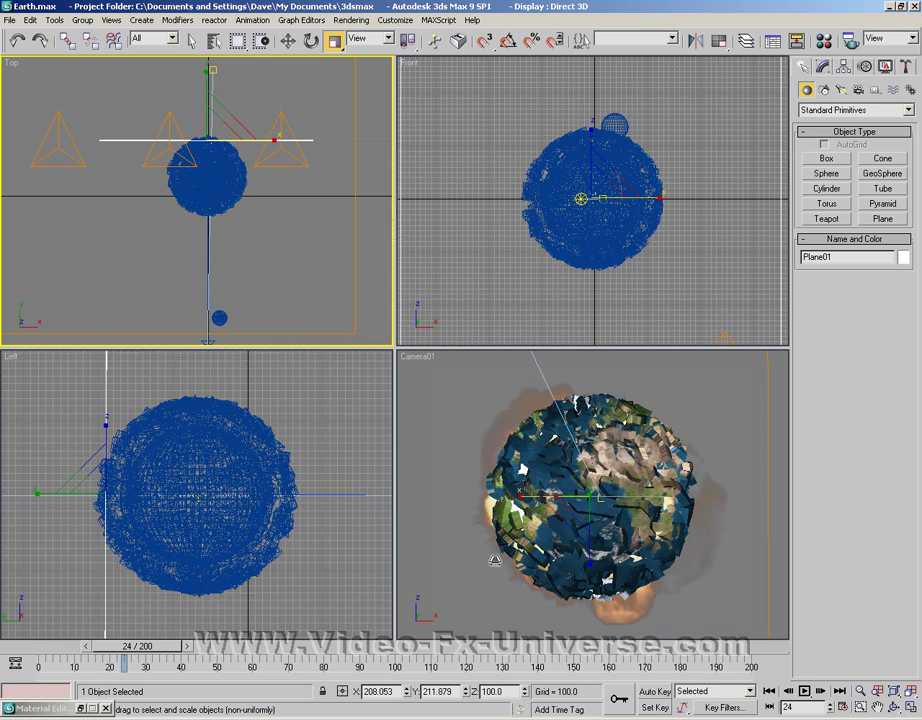
click(494, 560)
- Make the Explosion.avi diffuse map (Map #23) start at frame 20 and hold its last frame
key(m)
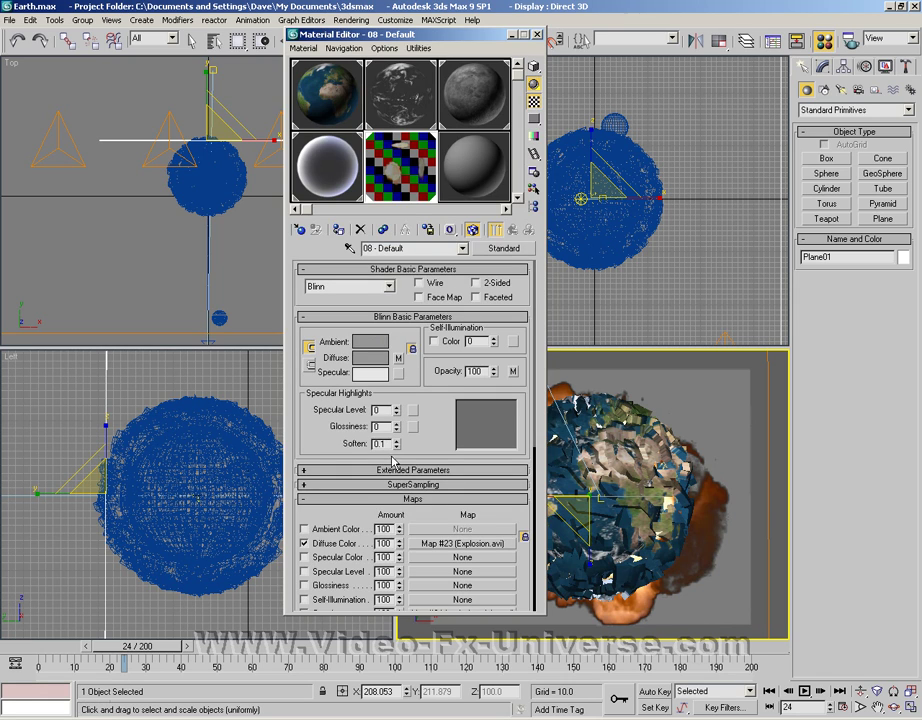
scroll(408, 487, down, 6)
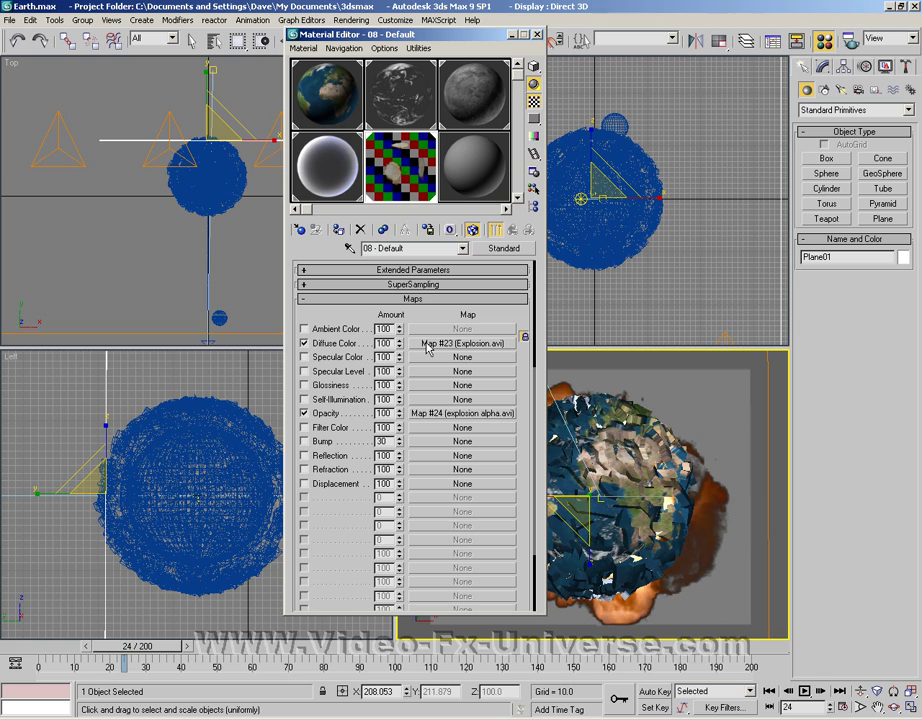
click(426, 344)
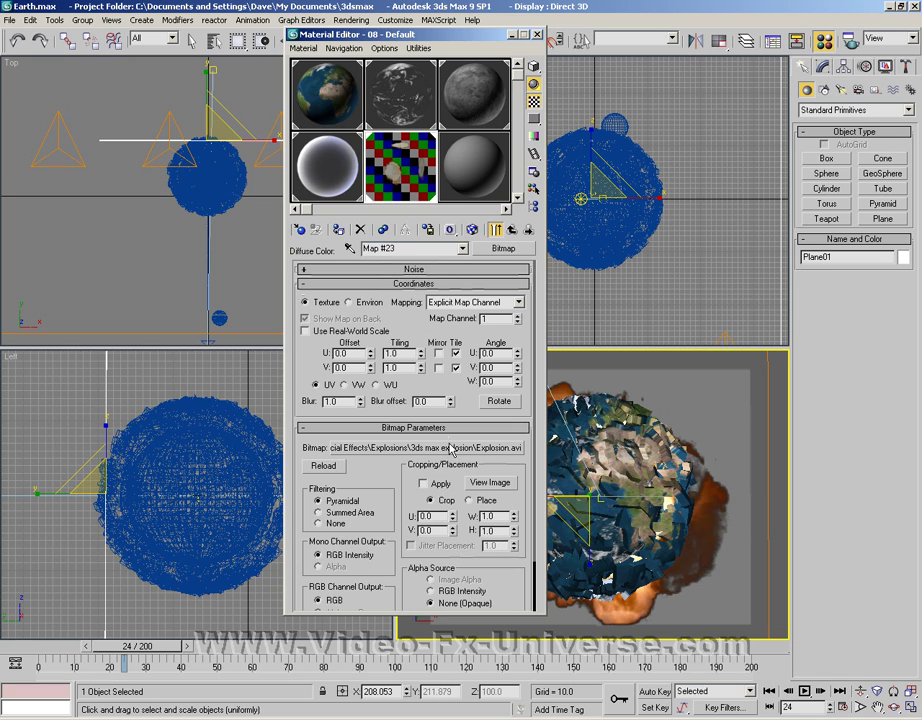
scroll(363, 408, down, 2)
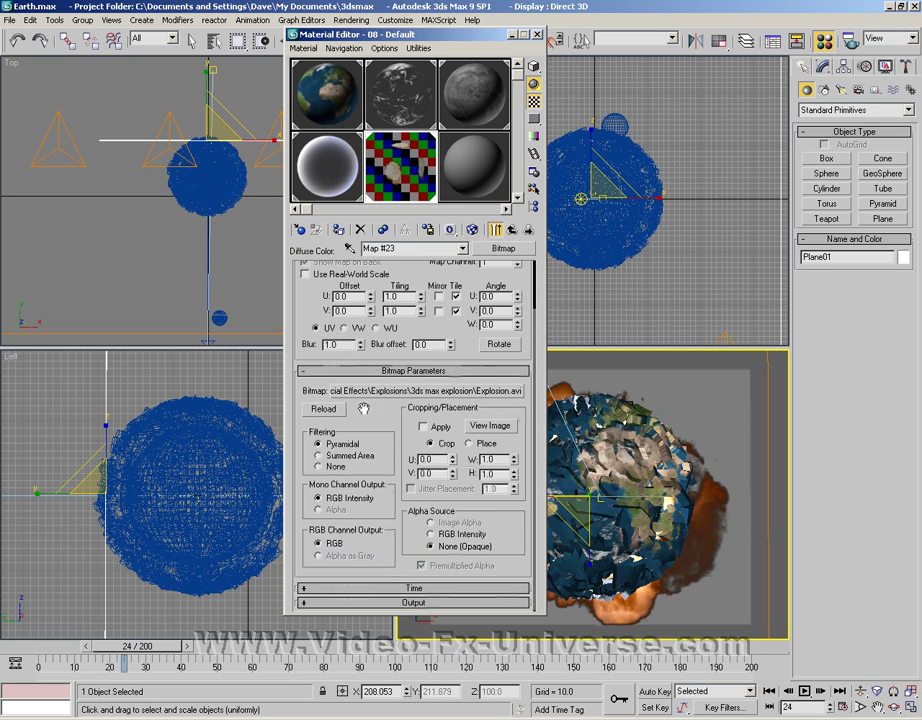
click(414, 589)
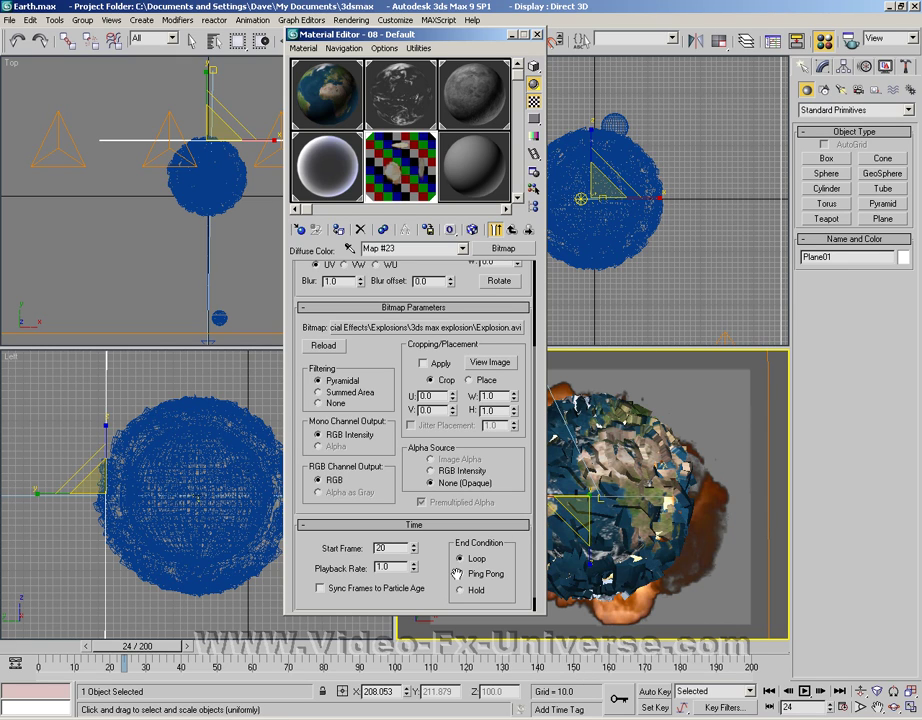
click(461, 591)
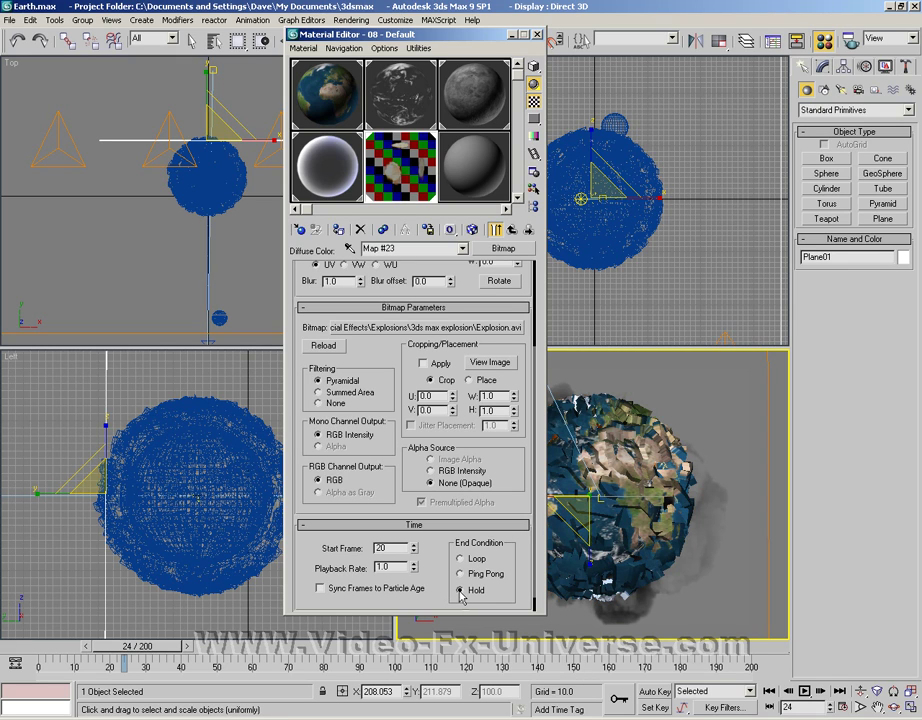
scroll(439, 568, down, 1)
scroll(439, 568, up, 1)
drag(439, 568, 439, 617)
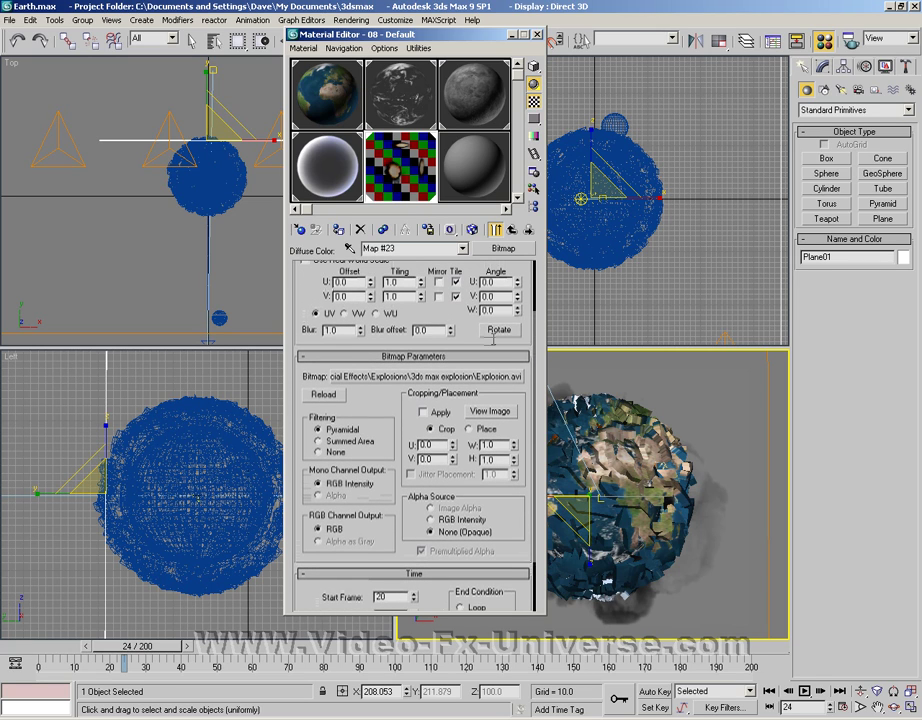
- Give the explosion alpha opacity map (Map #24) start frame 20 and Hold end condition
click(531, 232)
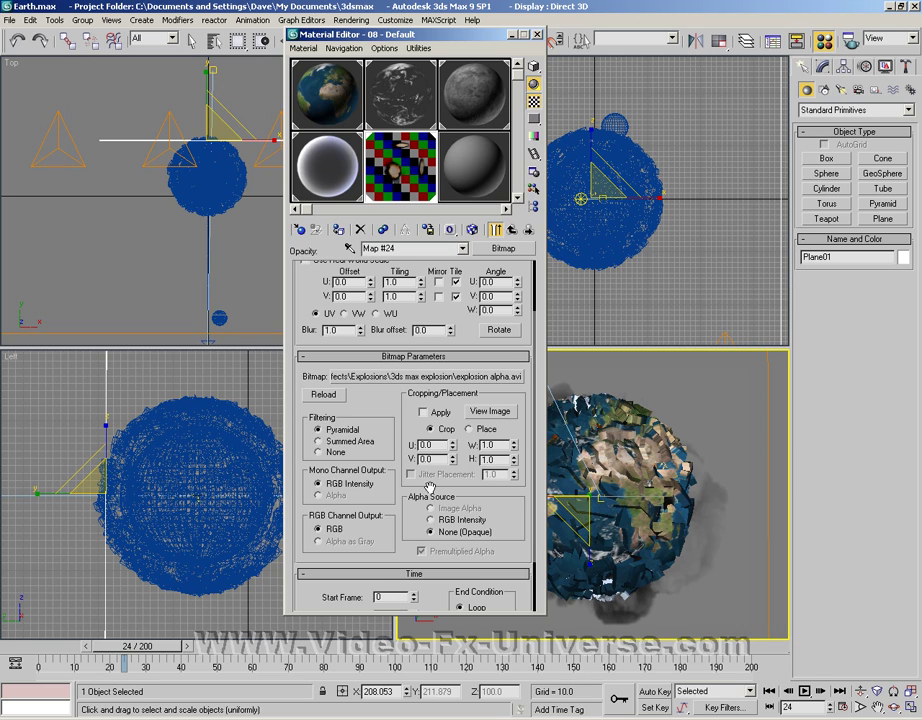
scroll(393, 463, down, 3)
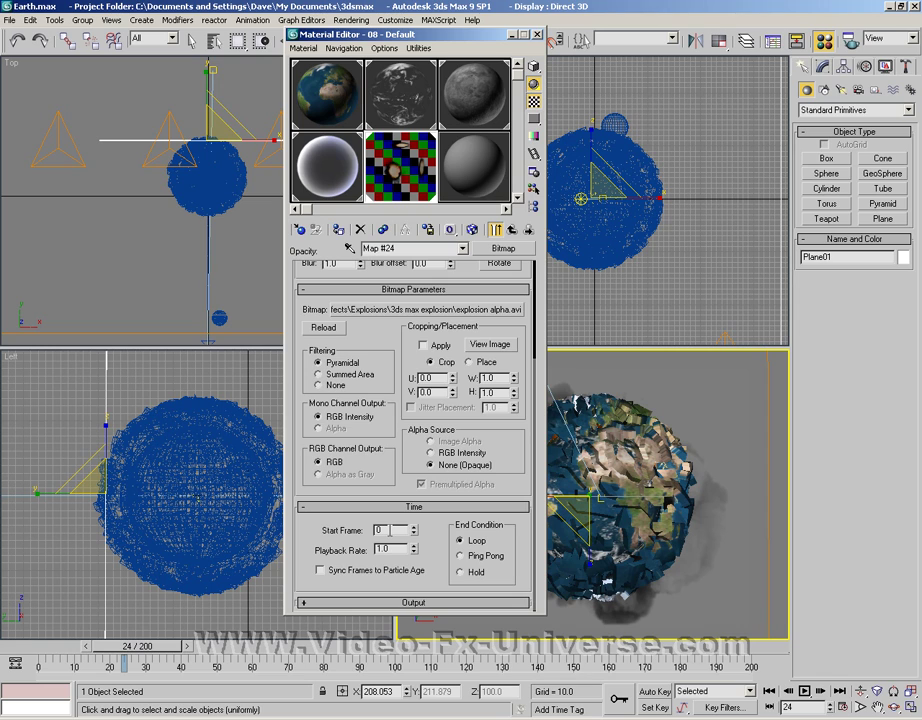
text(0)
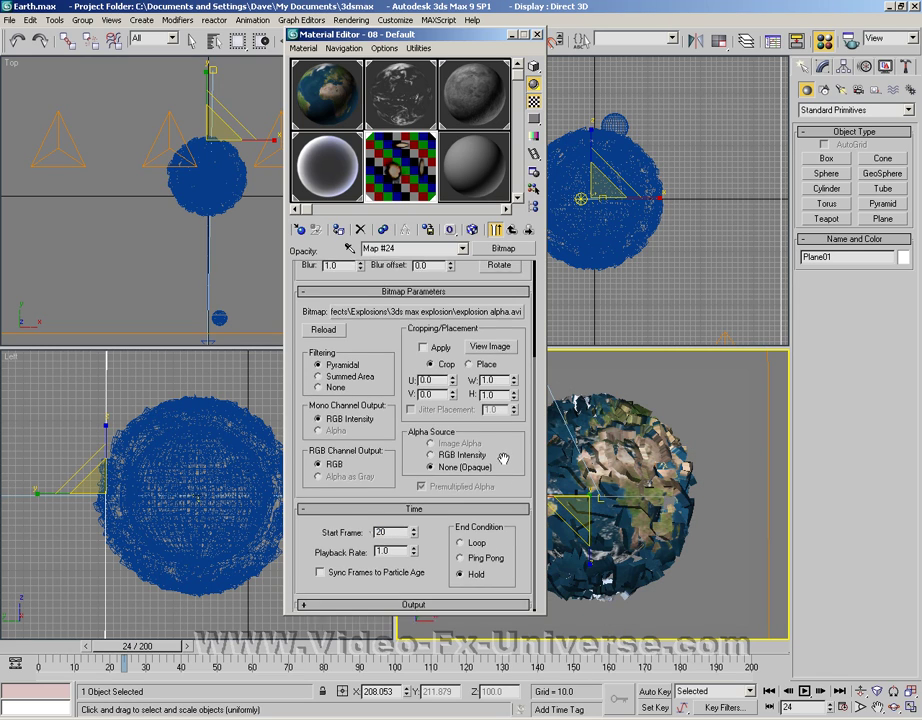
scroll(505, 555, up, 5)
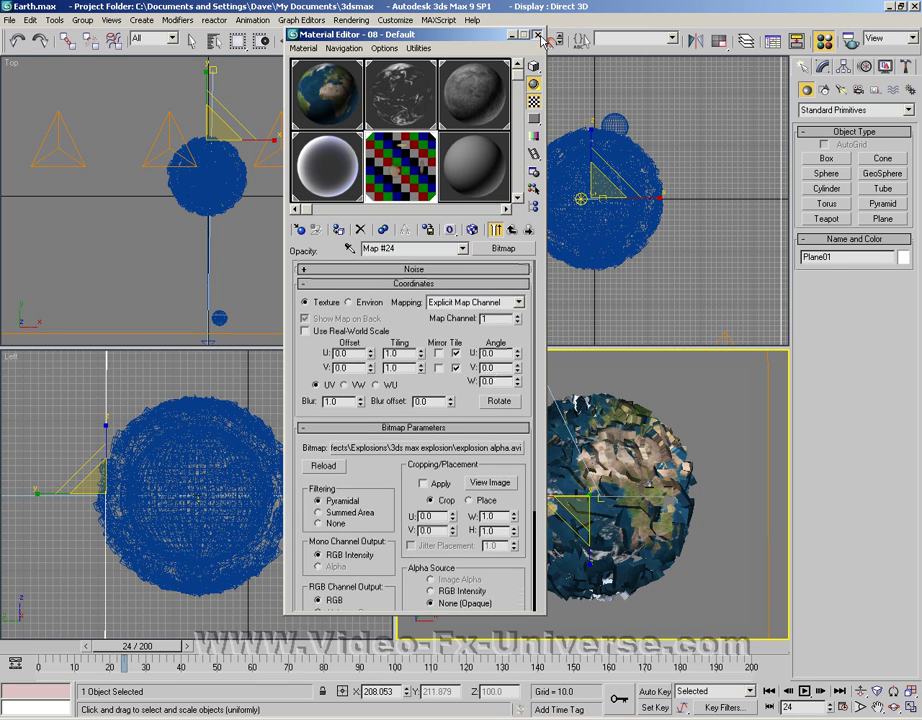
- Close the Material Editor, render Camera01 at frame 40, then close the frame window and minimize Render Scene
key(m)
drag(128, 648, 223, 650)
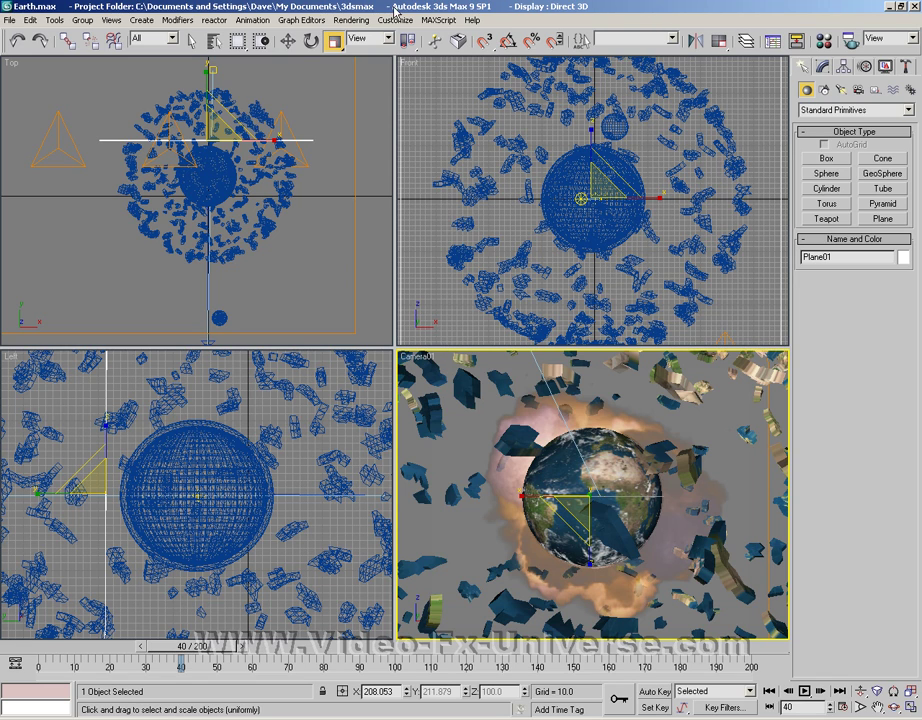
click(351, 21)
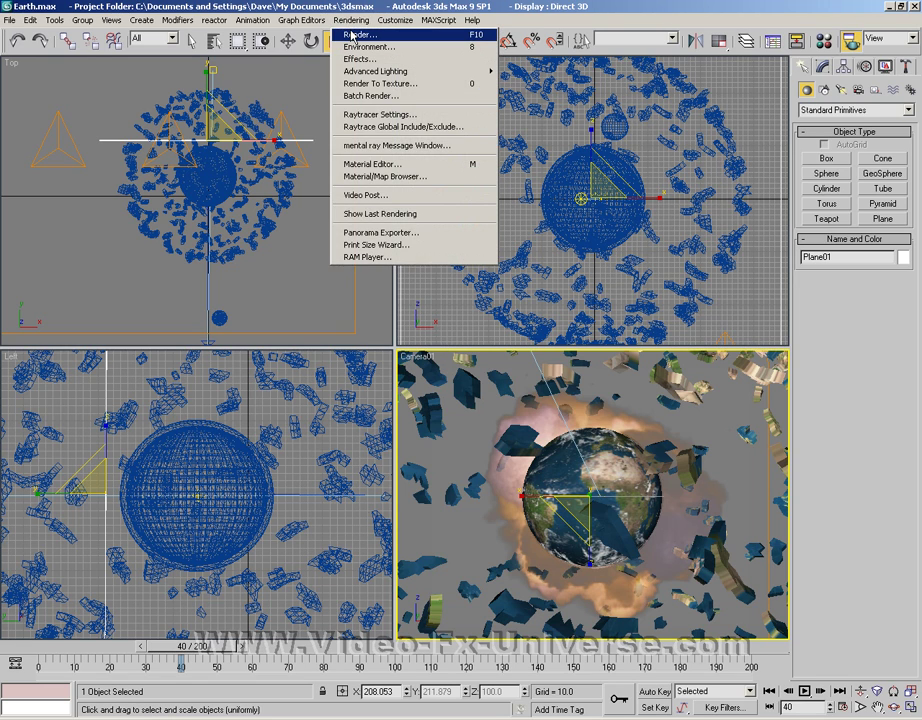
click(358, 34)
click(335, 490)
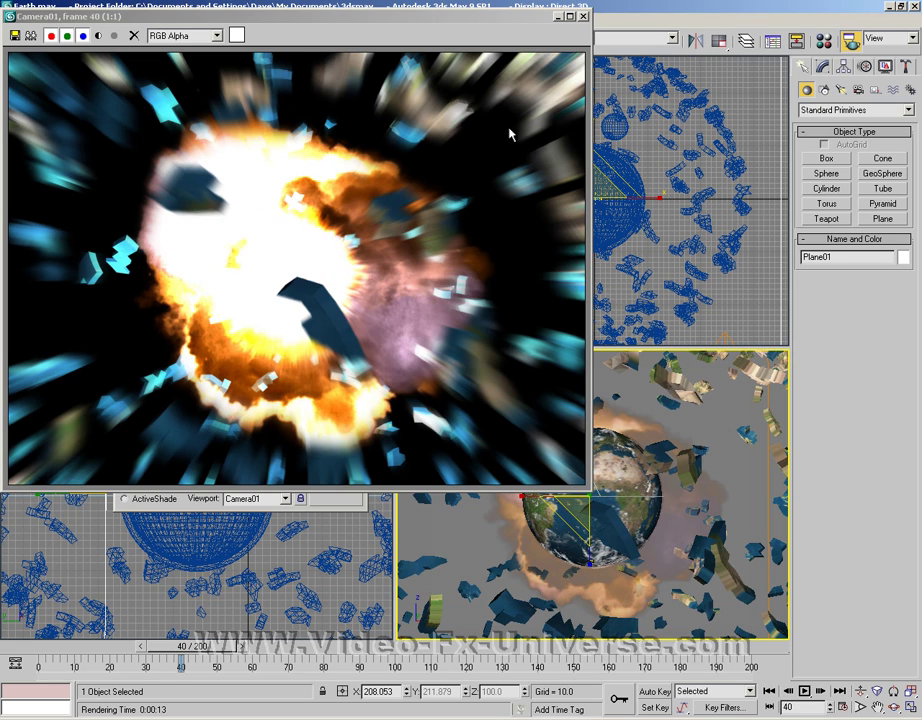
click(584, 17)
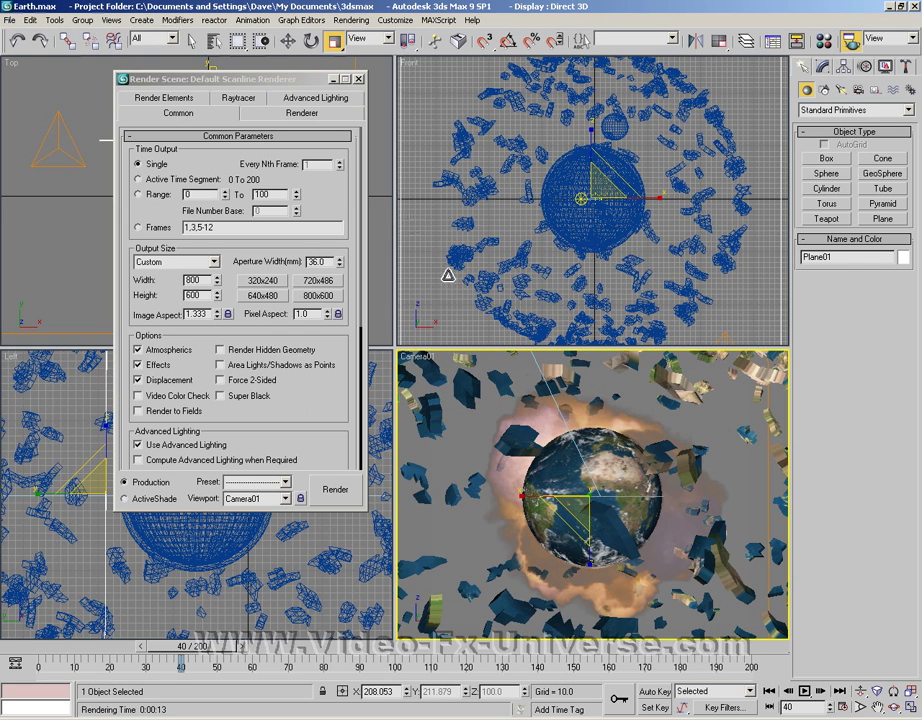
click(334, 79)
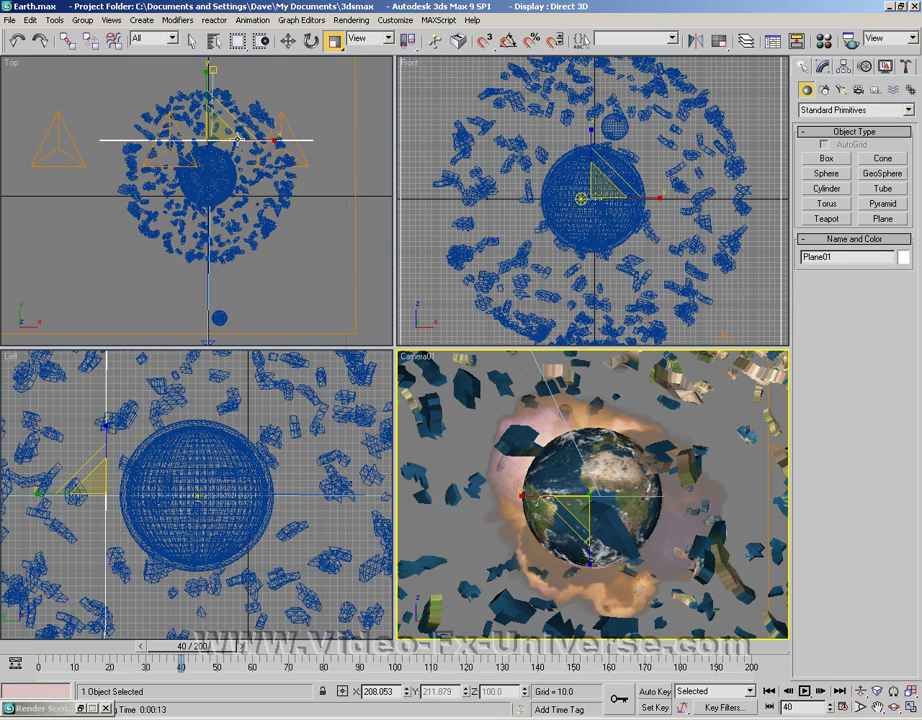
- Lock the explosion plane, Shift-move it along local Y into copy Plane02, and move it nearer the globe
key(space)
click(389, 39)
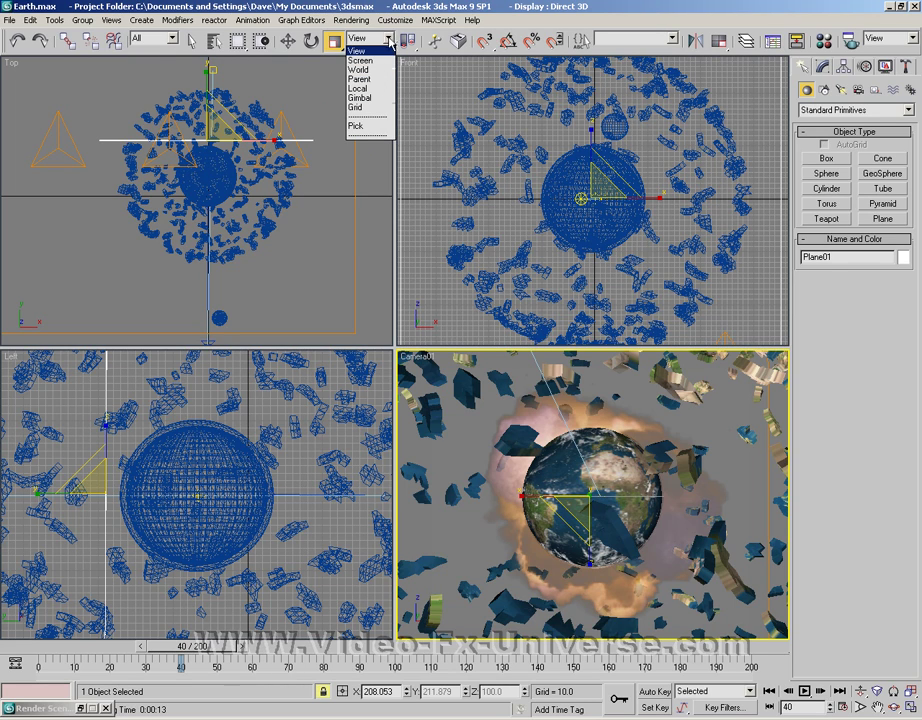
click(360, 88)
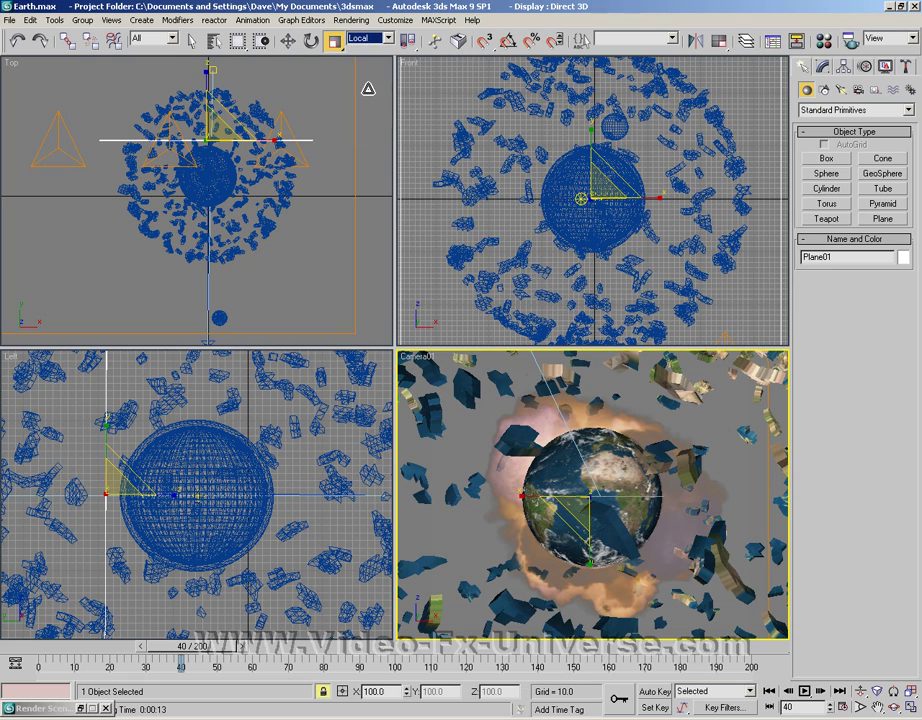
right_click(324, 113)
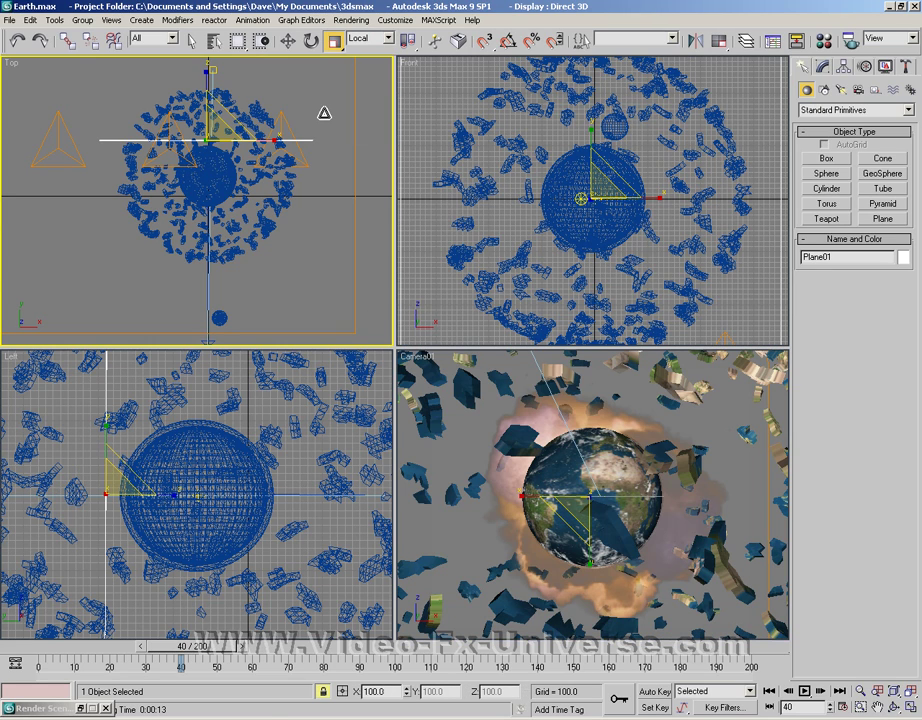
right_click(250, 143)
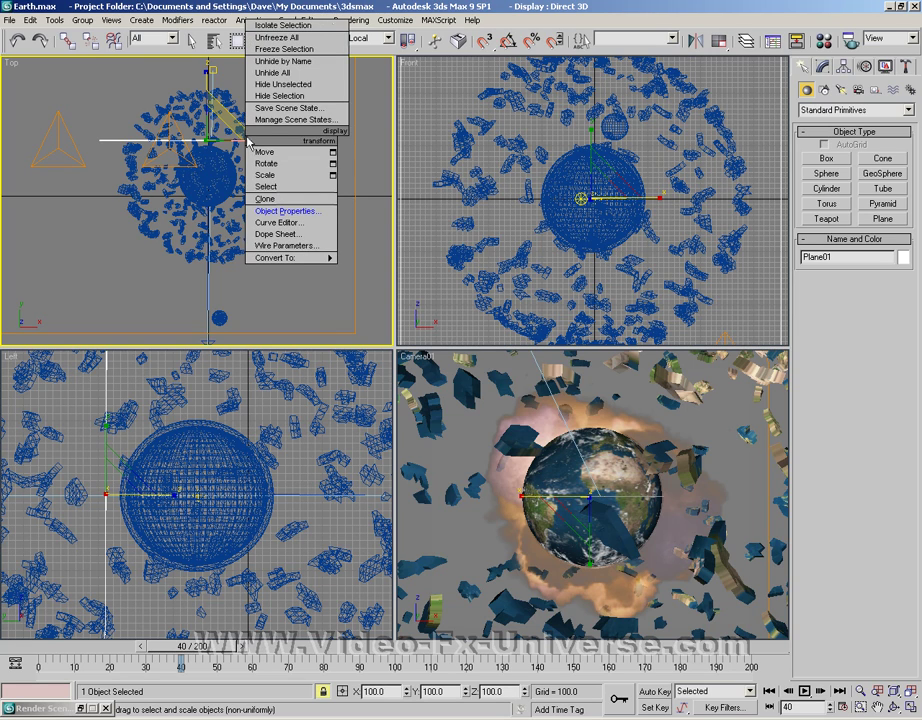
click(262, 151)
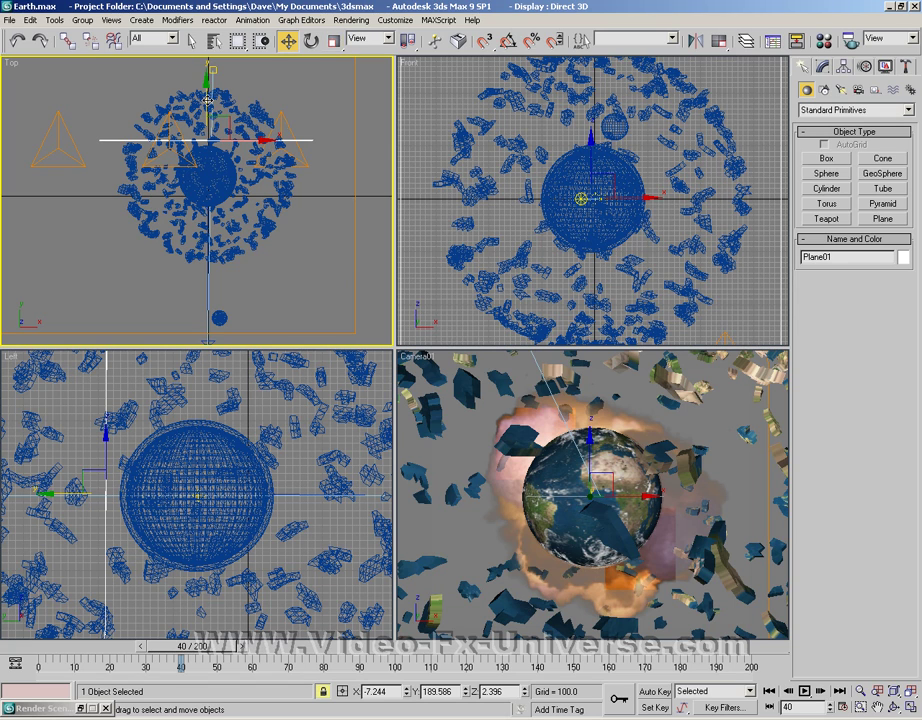
shift+drag(205, 85, 207, 203)
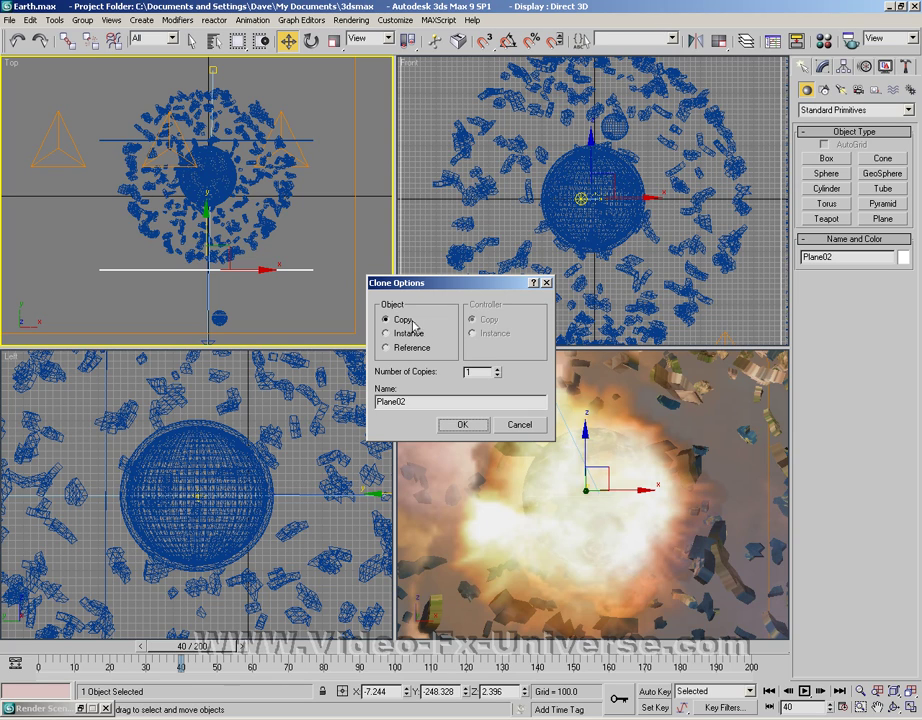
click(458, 425)
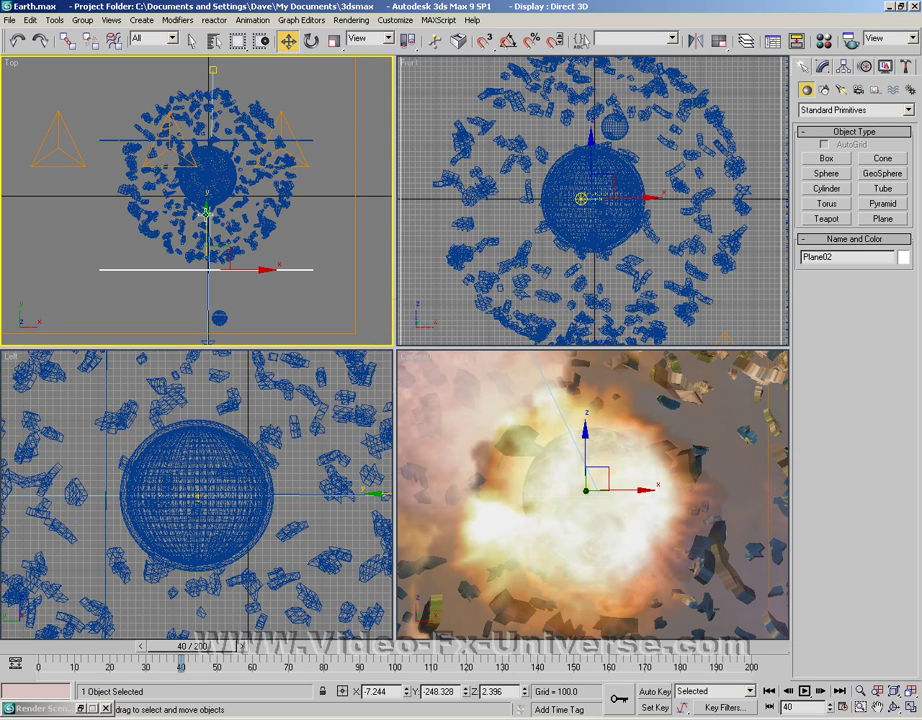
drag(205, 213, 206, 165)
- Set Plane02's object properties to By Object display with See-Through enabled
right_click(218, 216)
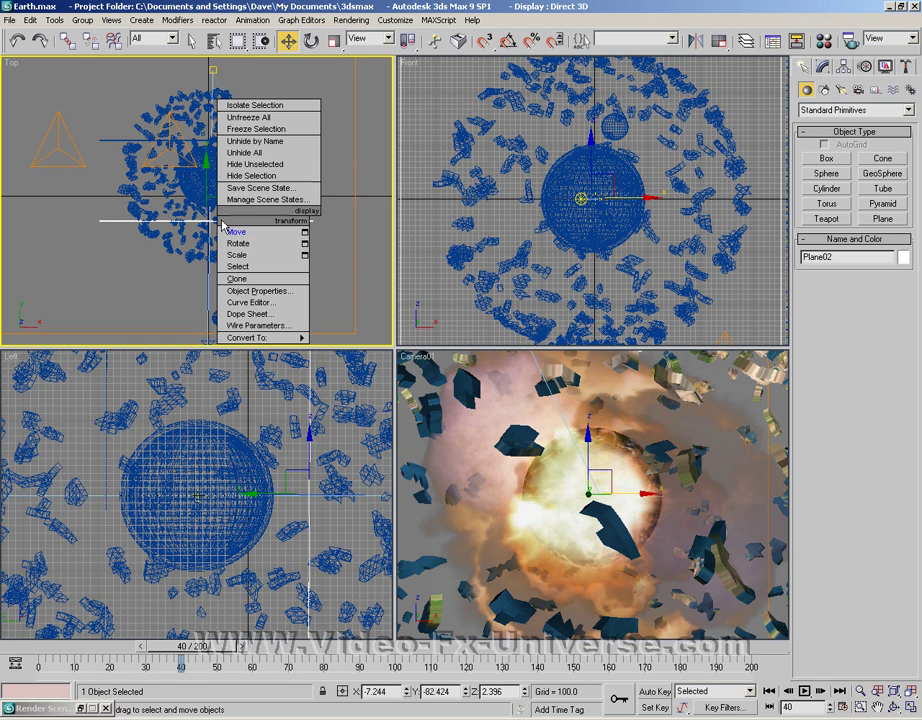
click(258, 290)
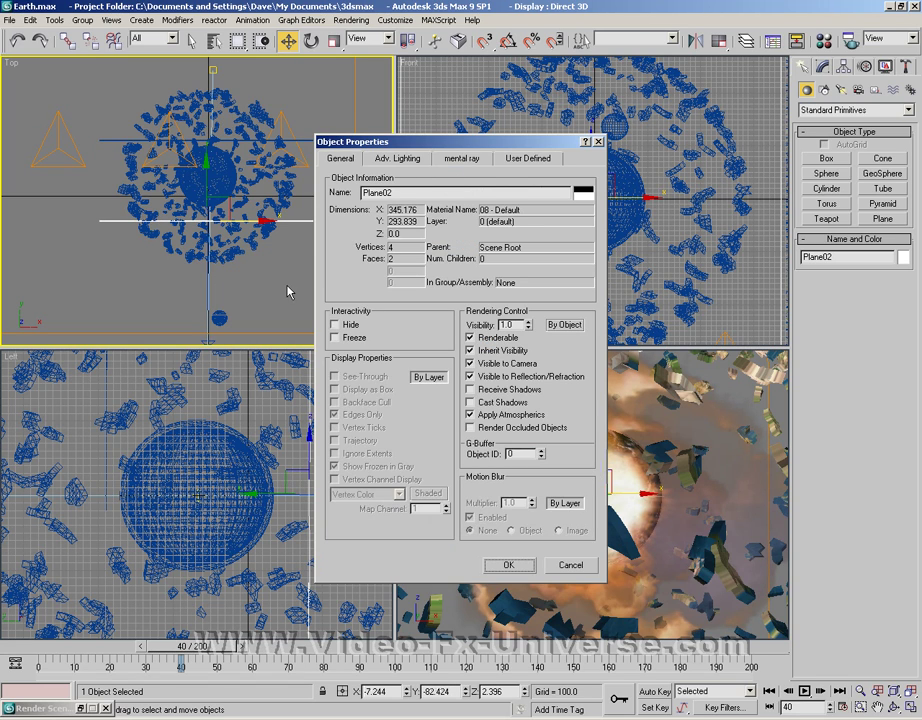
click(429, 377)
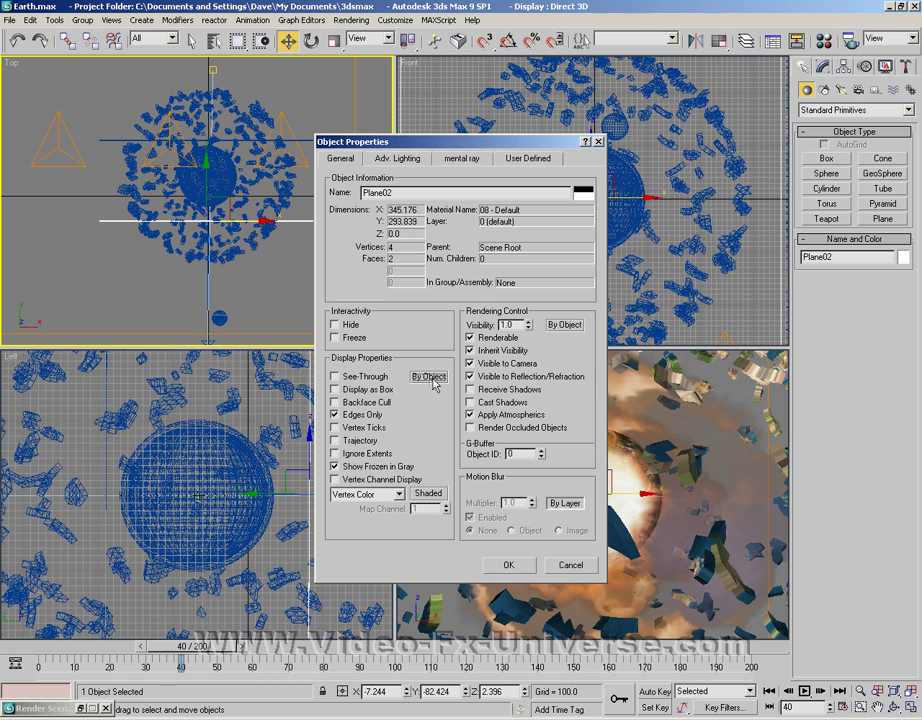
click(335, 377)
click(508, 566)
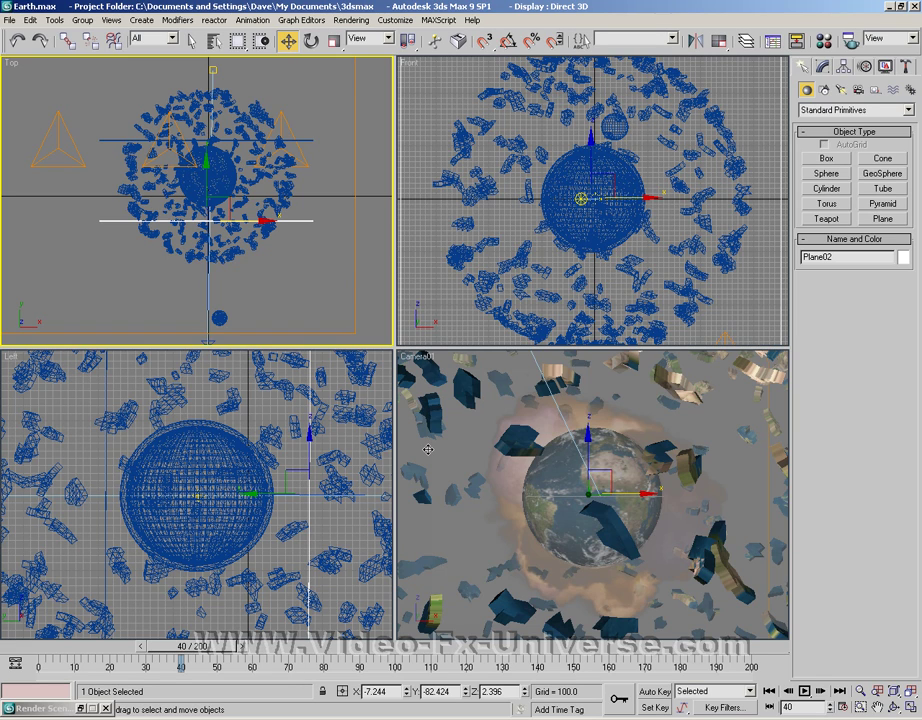
- In the active Camera01 view, scrub from about frame 24 to 48 to see the fire ring around Earth
right_click(427, 449)
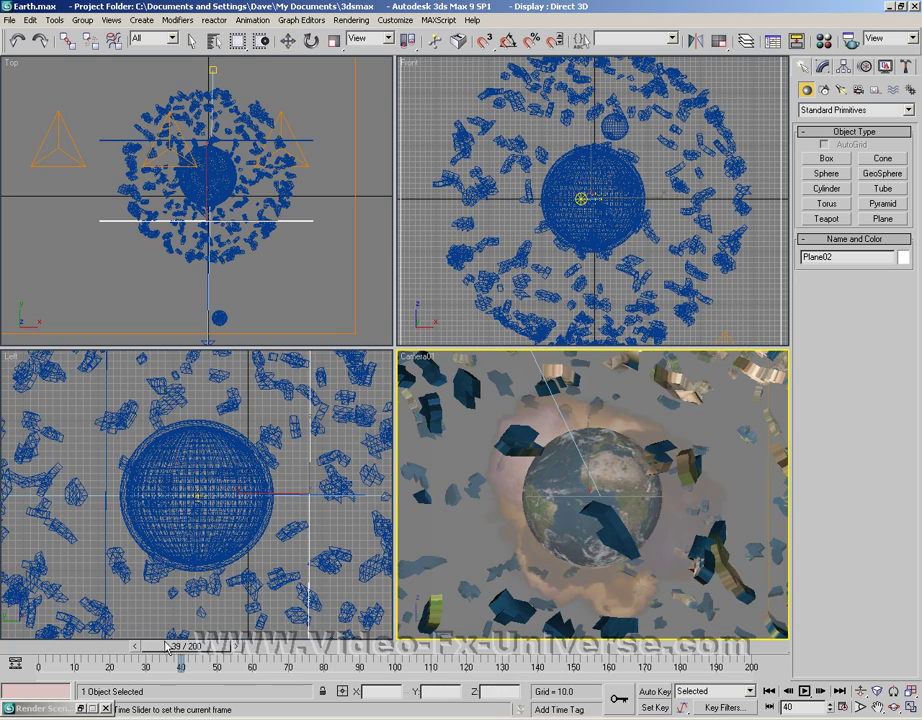
drag(212, 645, 158, 647)
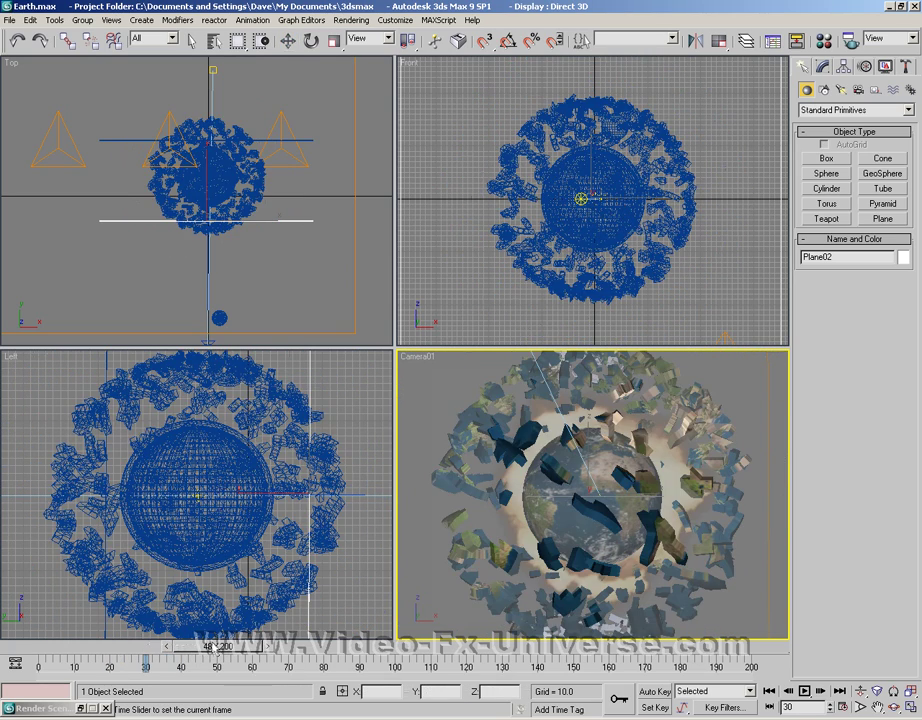
drag(228, 648, 213, 648)
key(w)
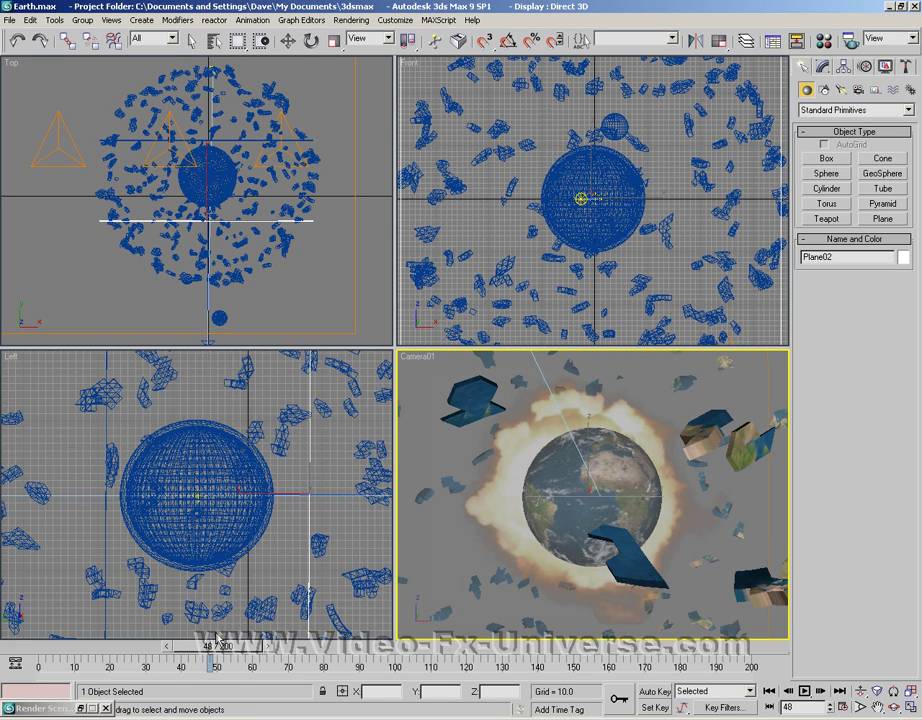